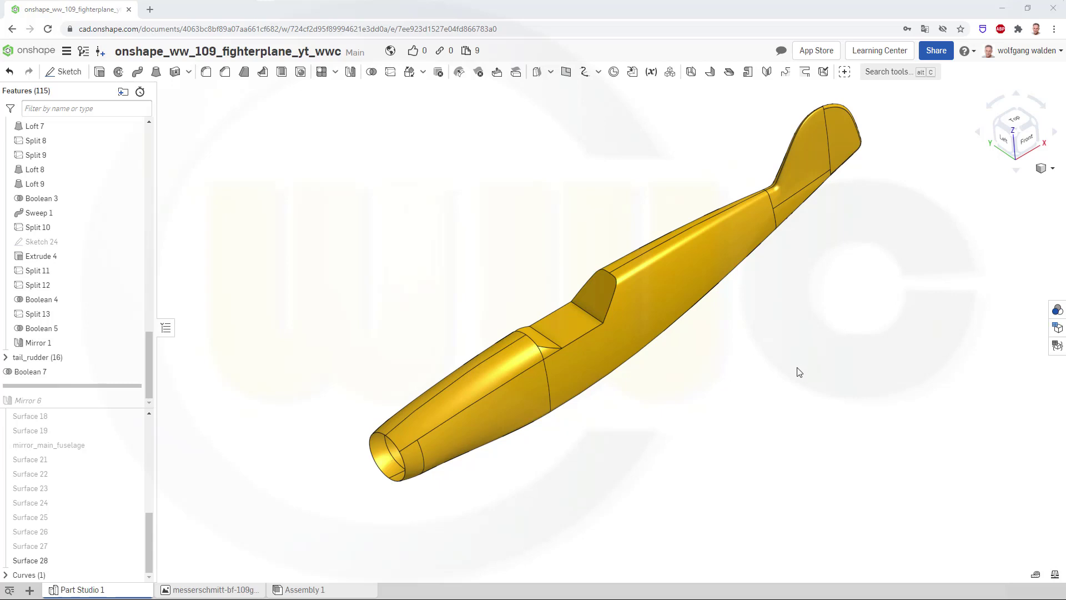
- Create surface Sweep 2 using the cockpit cutout edge as both profile and sweep path
{"action": "right_click_drag", "start_coordinate": [786, 382], "coordinate": [762, 376]}
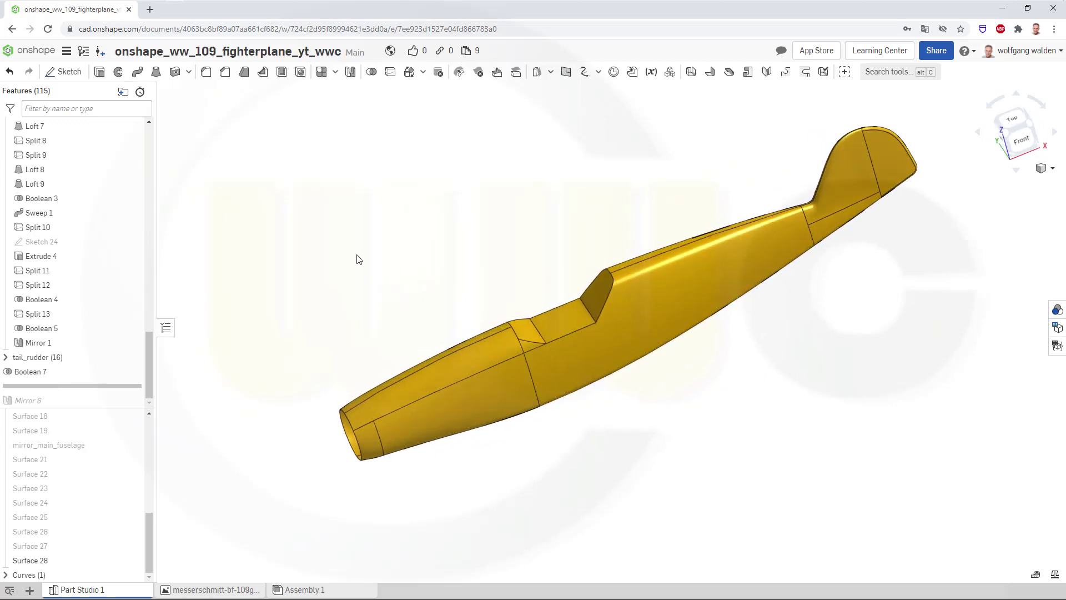
{"action": "right_click_drag", "start_coordinate": [364, 273], "coordinate": [386, 276]}
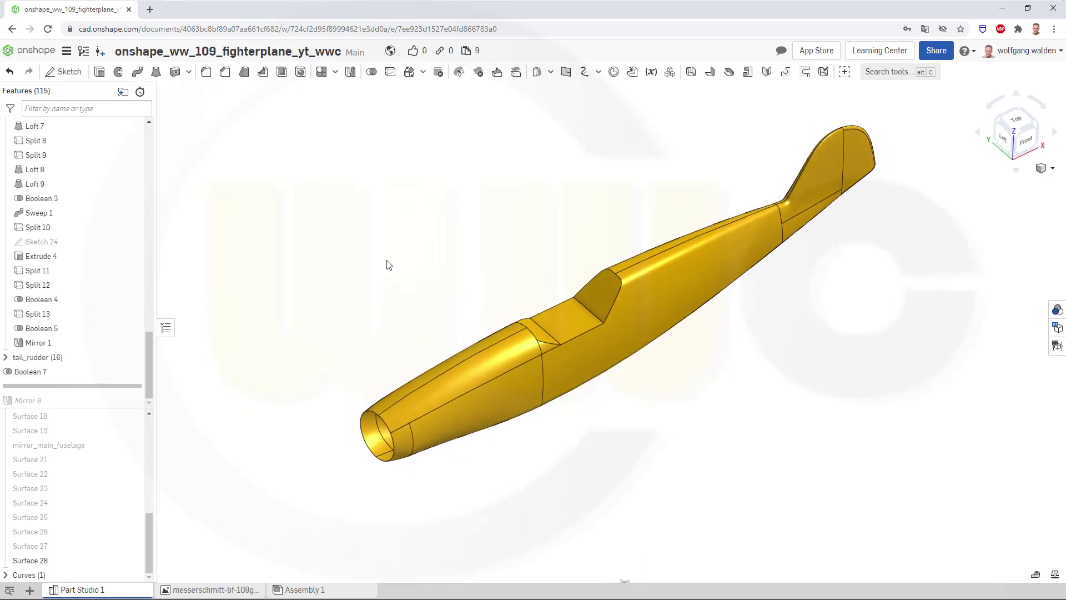
{"action": "left_click", "coordinate": [138, 72]}
{"action": "left_click", "coordinate": [205, 124]}
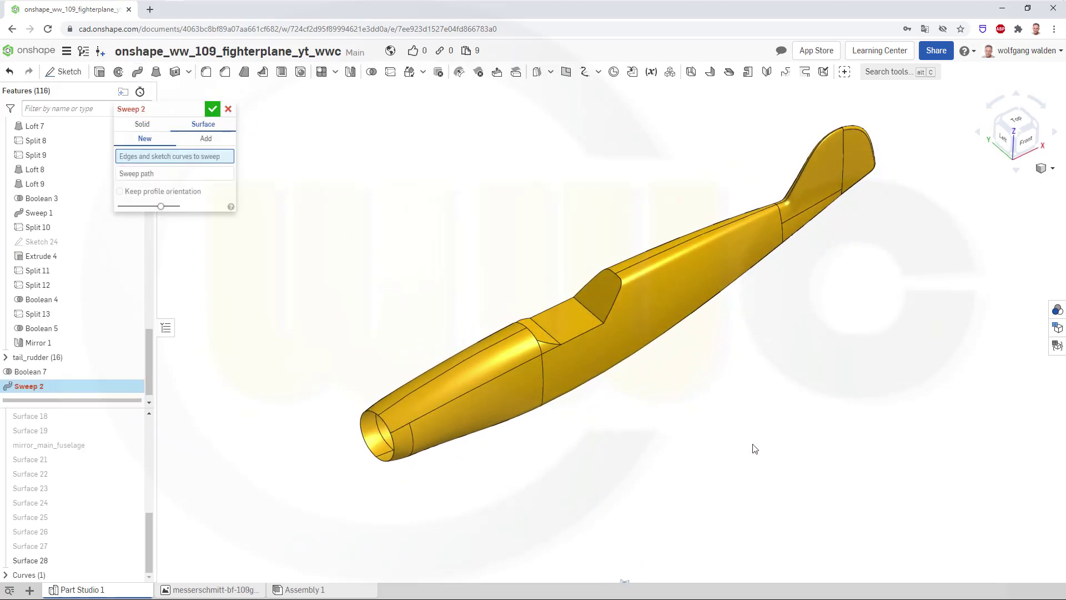
{"action": "scroll", "coordinate": [705, 419], "scroll_direction": "up", "scroll_amount": 4}
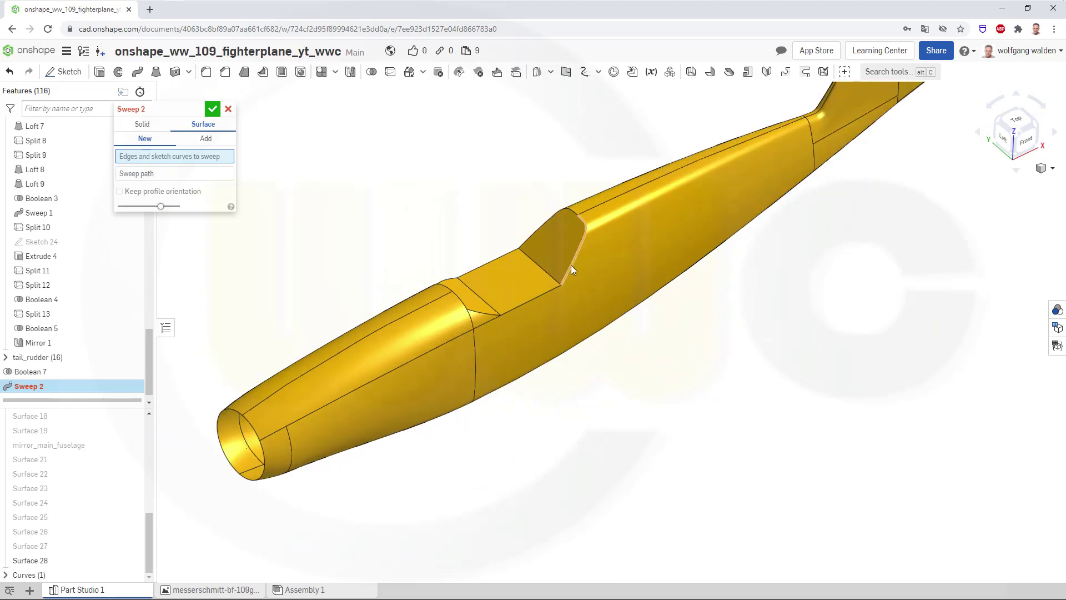
{"action": "left_click", "coordinate": [570, 265]}
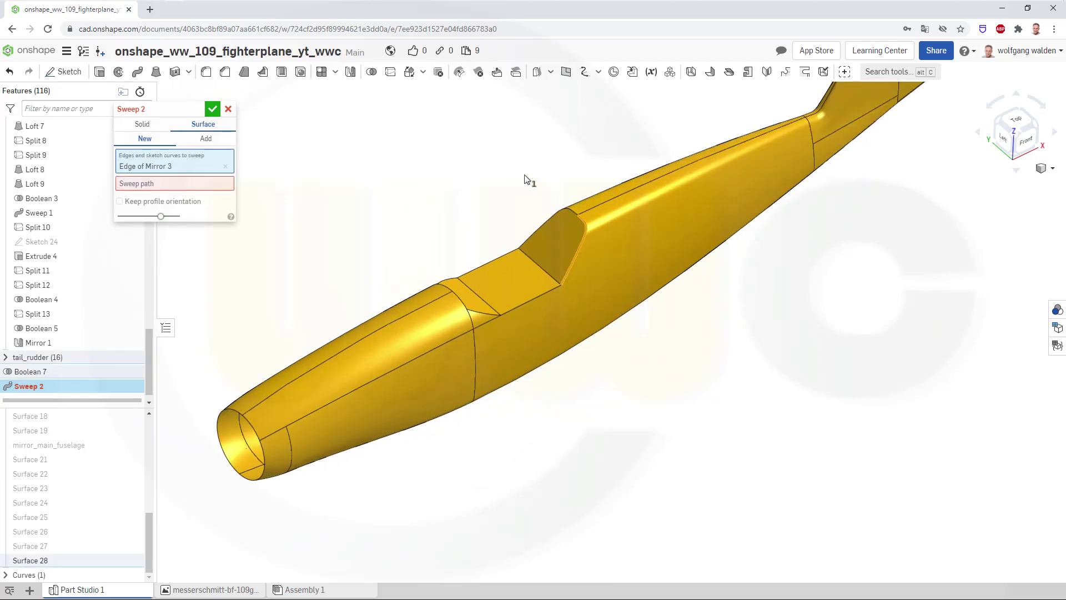
{"action": "left_click", "coordinate": [209, 185]}
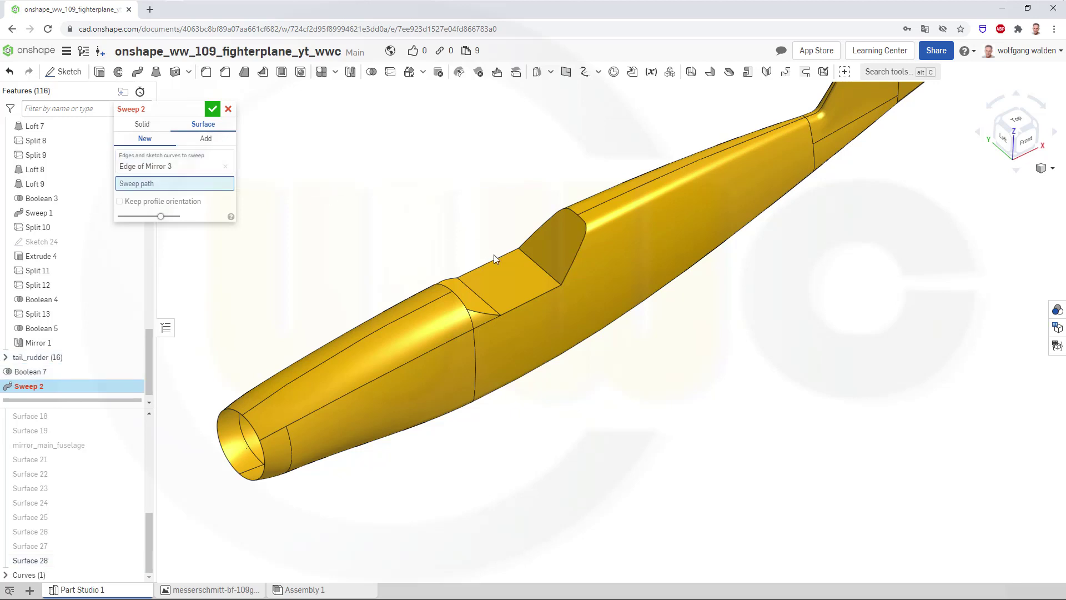
{"action": "left_click", "coordinate": [530, 301]}
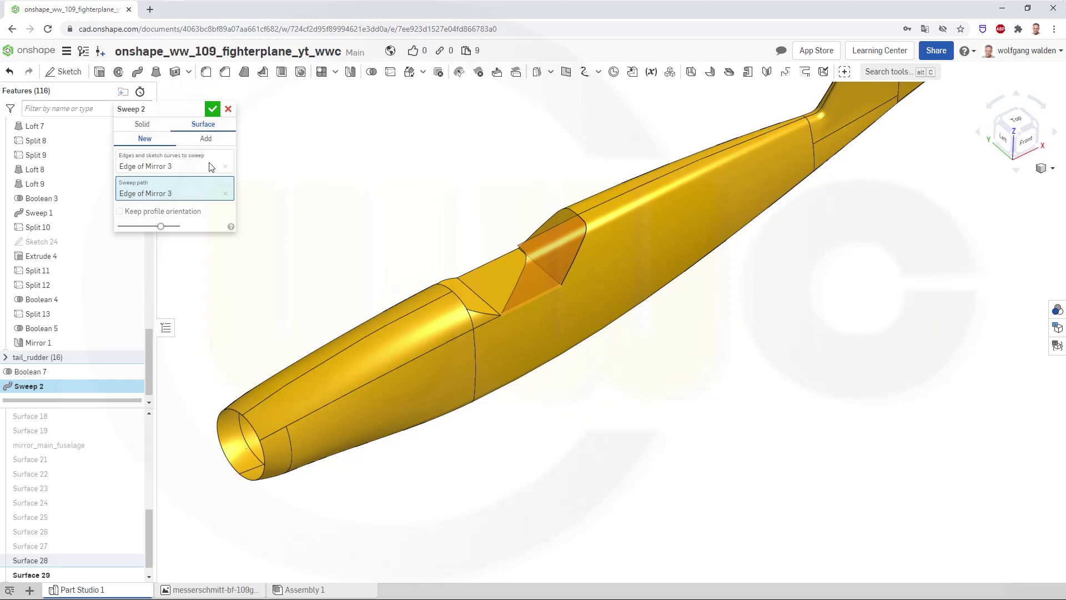
{"action": "left_click", "coordinate": [214, 110]}
{"action": "right_click_drag", "start_coordinate": [373, 194], "coordinate": [376, 215]}
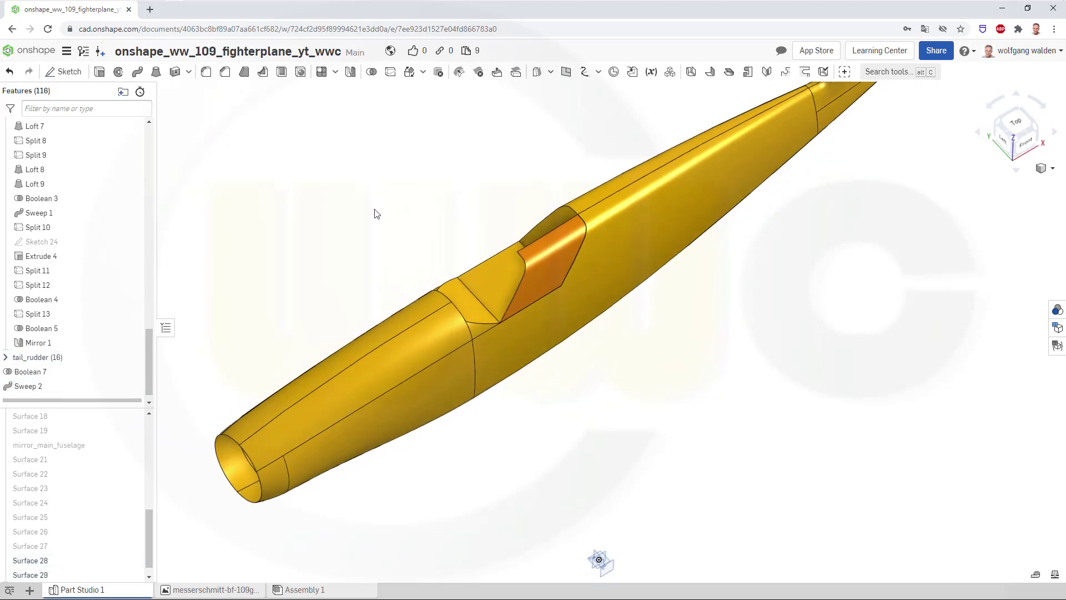
{"action": "scroll", "coordinate": [378, 215], "scroll_direction": "up", "scroll_amount": 2}
{"action": "scroll", "coordinate": [389, 221], "scroll_direction": "down", "scroll_amount": 1}
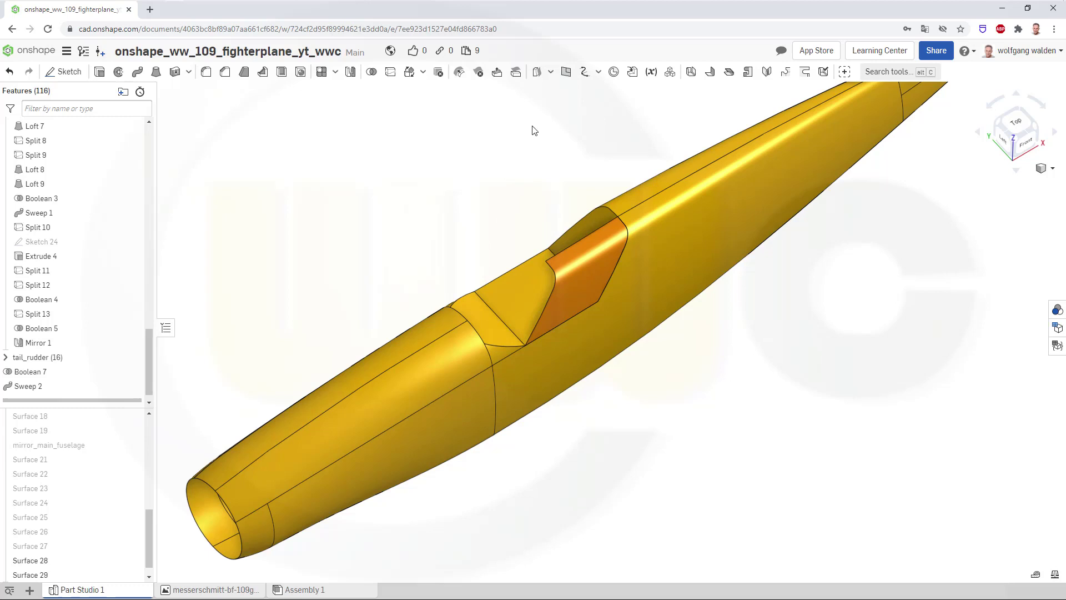
- Extend the Sweep 2 surface edge outward by 50 mm with Move boundary
{"action": "left_click", "coordinate": [550, 72]}
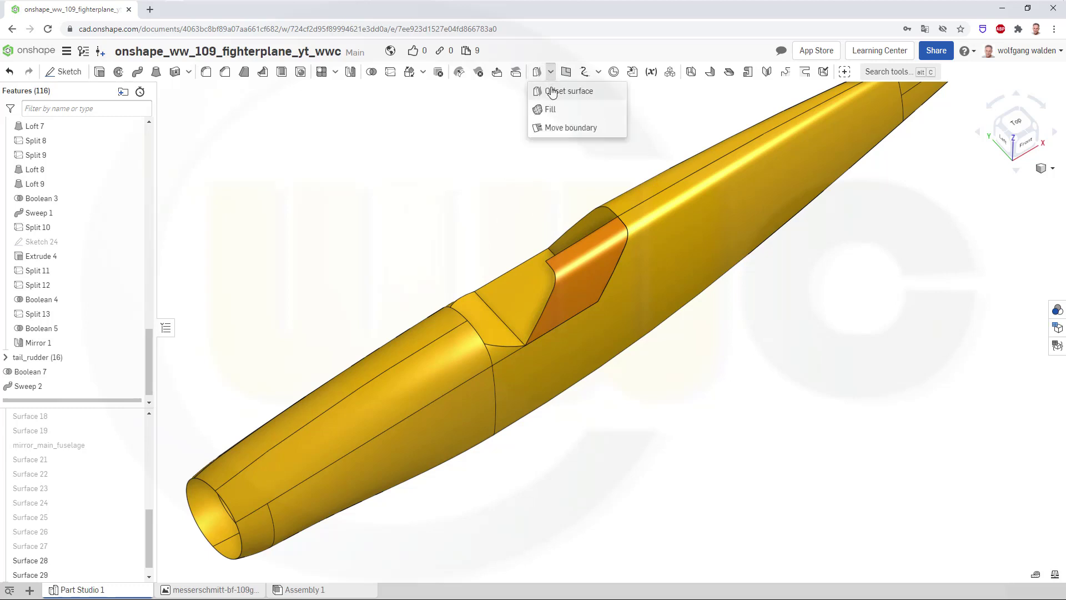
{"action": "left_click", "coordinate": [556, 128]}
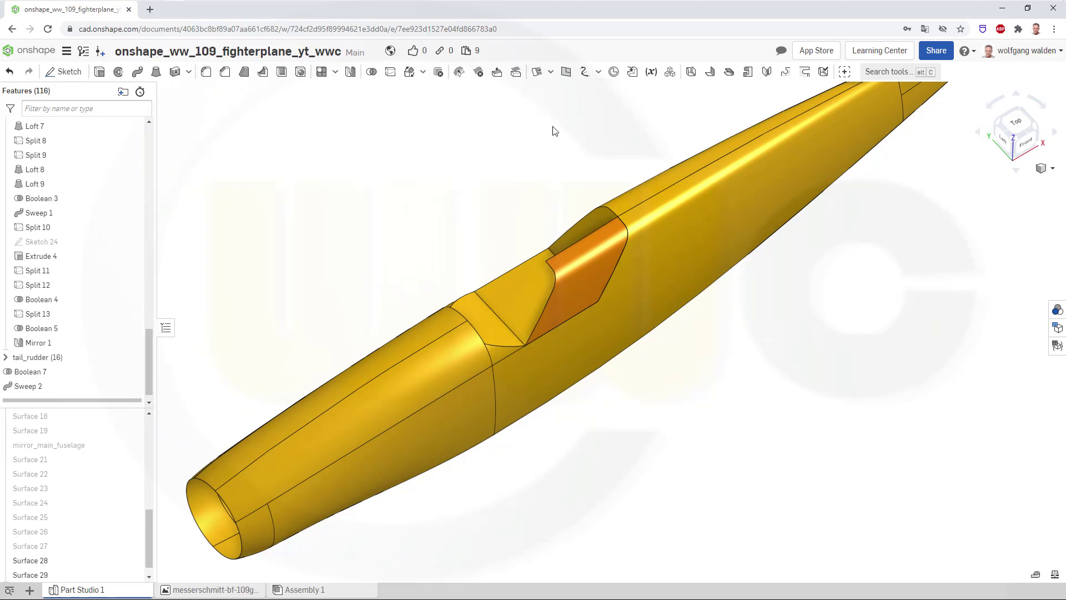
{"action": "left_click", "coordinate": [566, 248]}
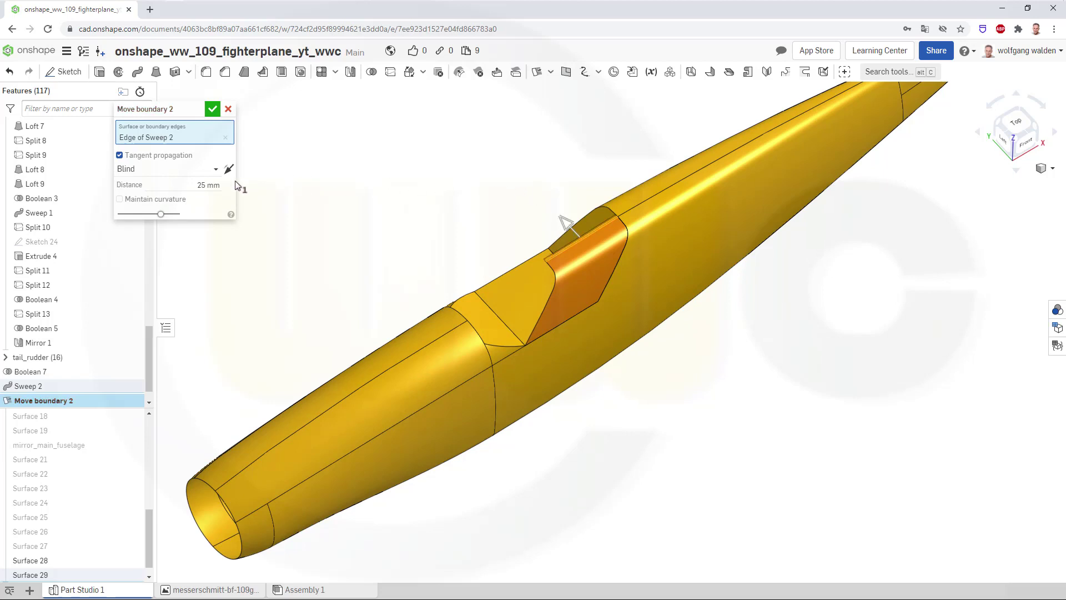
{"action": "left_click", "coordinate": [195, 187]}
{"action": "type", "text": "50"}
{"action": "key", "text": "Return"}
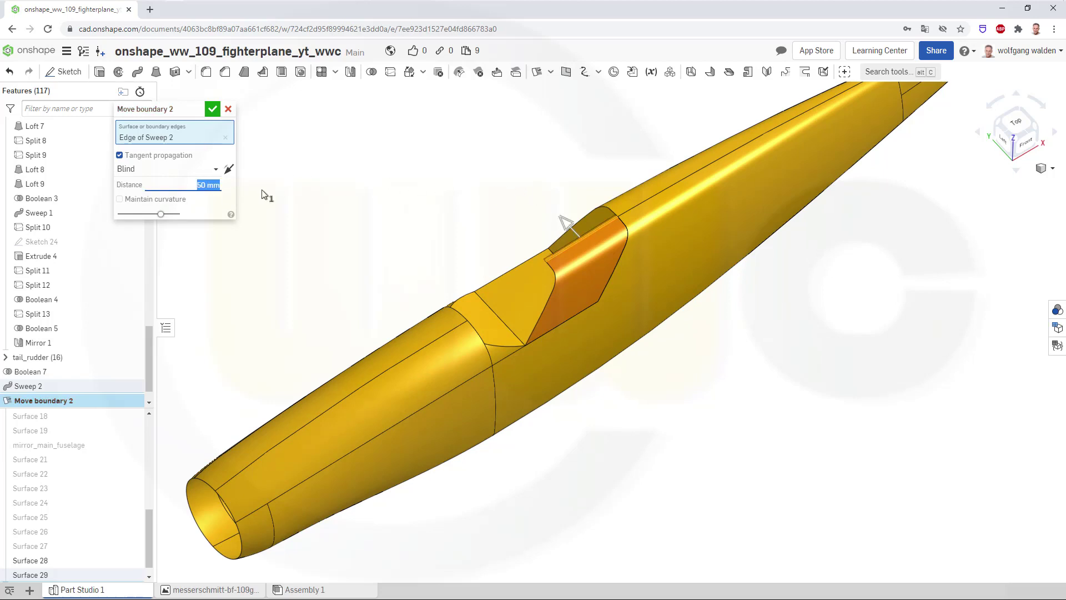
{"action": "left_click", "coordinate": [211, 109]}
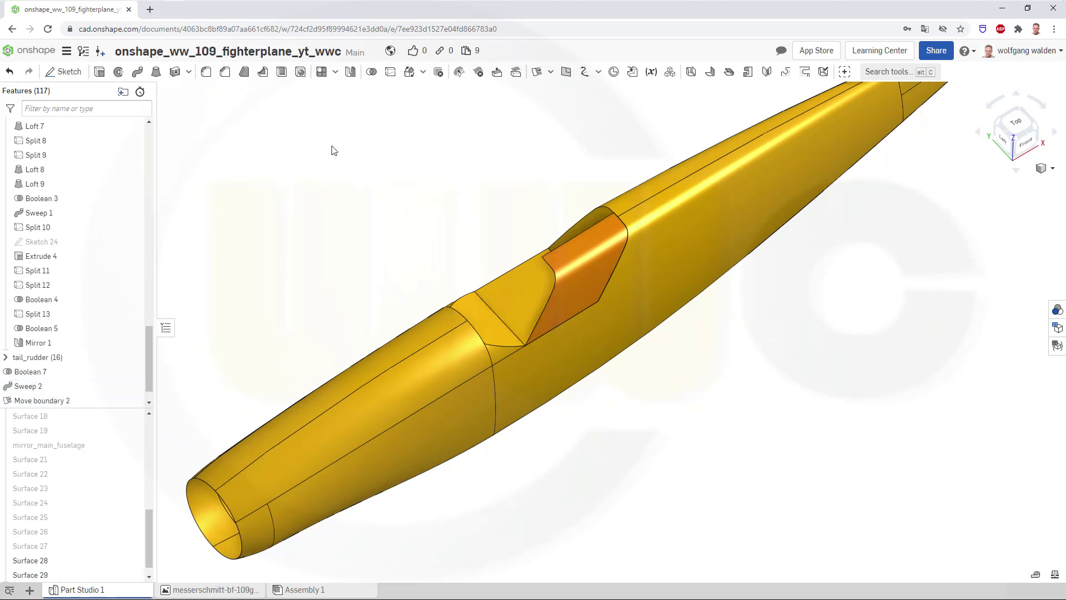
- Split Surface 29 using main_sketch_plane as the splitting tool
{"action": "left_click", "coordinate": [391, 72]}
{"action": "left_click", "coordinate": [575, 253]}
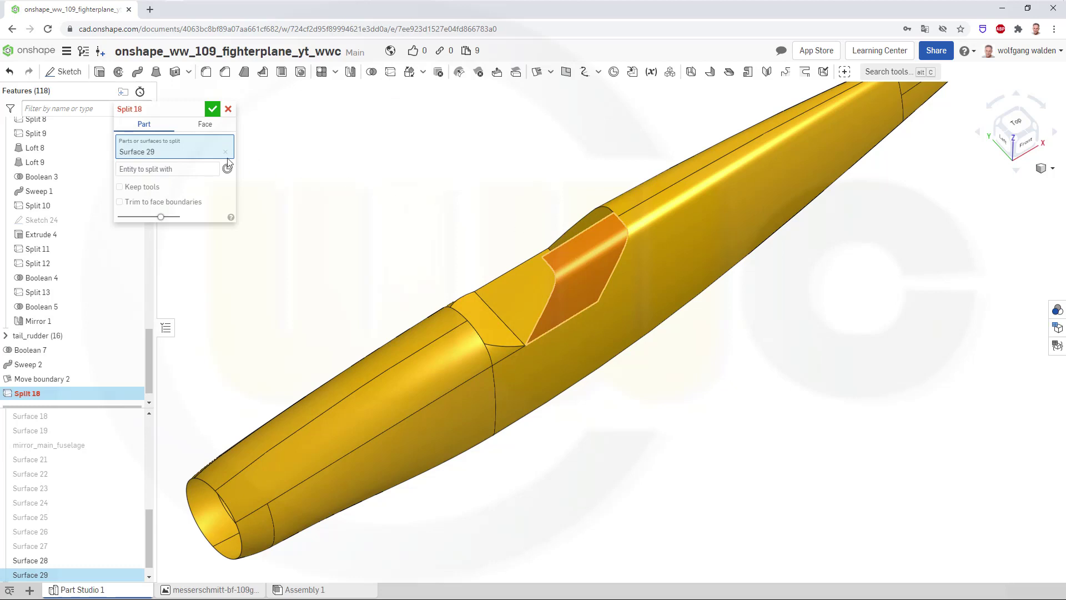
{"action": "left_click", "coordinate": [144, 174]}
{"action": "left_click_drag", "start_coordinate": [146, 338], "coordinate": [133, 139]}
{"action": "left_click", "coordinate": [55, 167]}
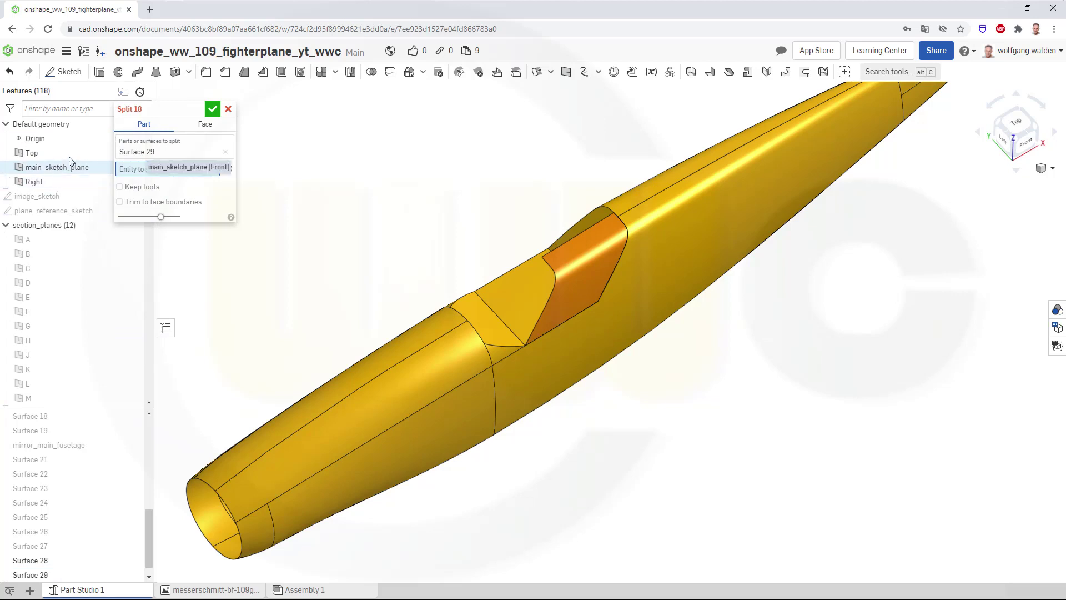
{"action": "left_click", "coordinate": [212, 110]}
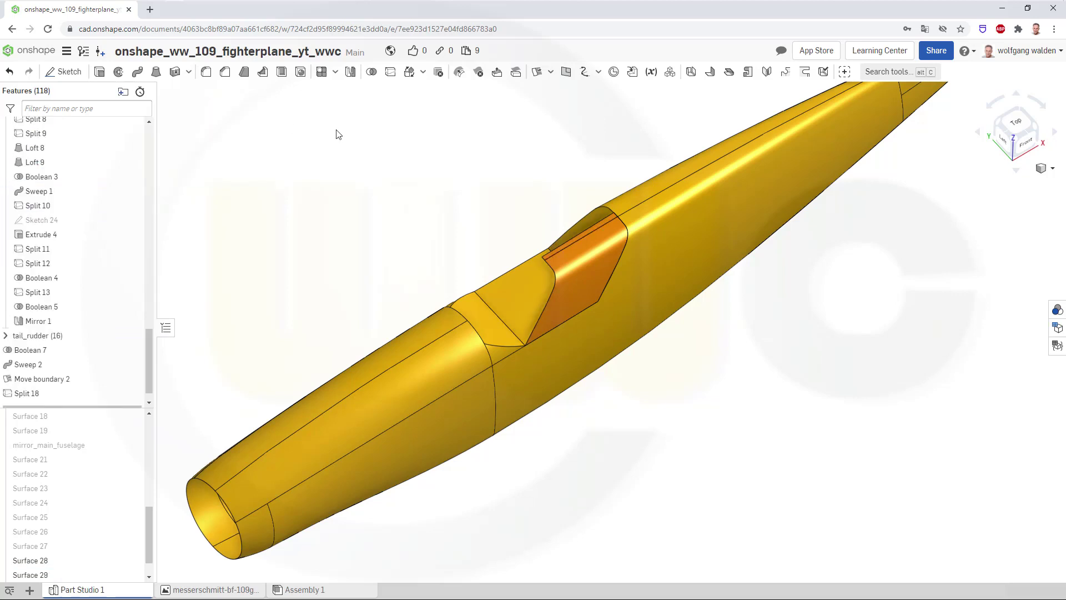
{"action": "scroll", "coordinate": [561, 251], "scroll_direction": "up", "scroll_amount": 4}
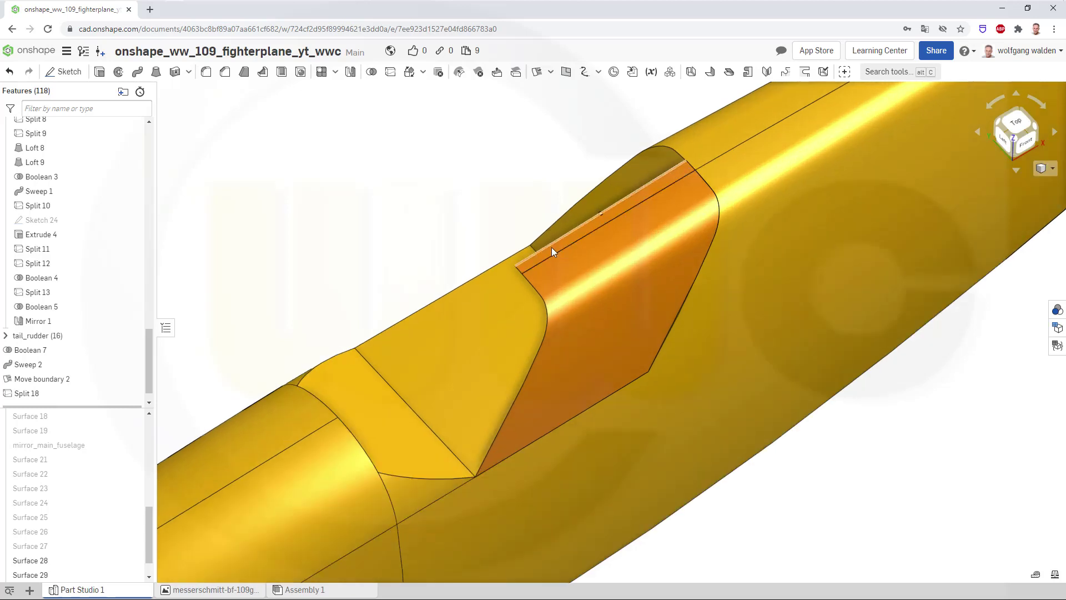
- Hide the split-off piece of the cockpit surface
{"action": "right_click", "coordinate": [551, 248]}
{"action": "left_click", "coordinate": [577, 268]}
{"action": "scroll", "coordinate": [422, 220], "scroll_direction": "down", "scroll_amount": 3}
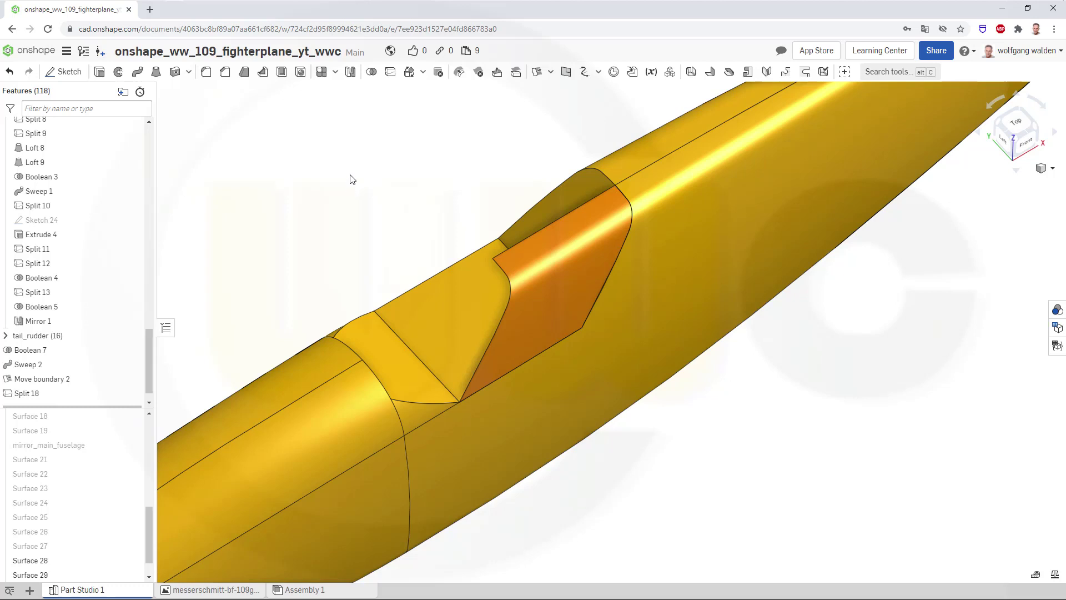
- Create a 3D fit spline from the split surface's vertex to the Loft 7 vertex
{"action": "left_click", "coordinate": [584, 74]}
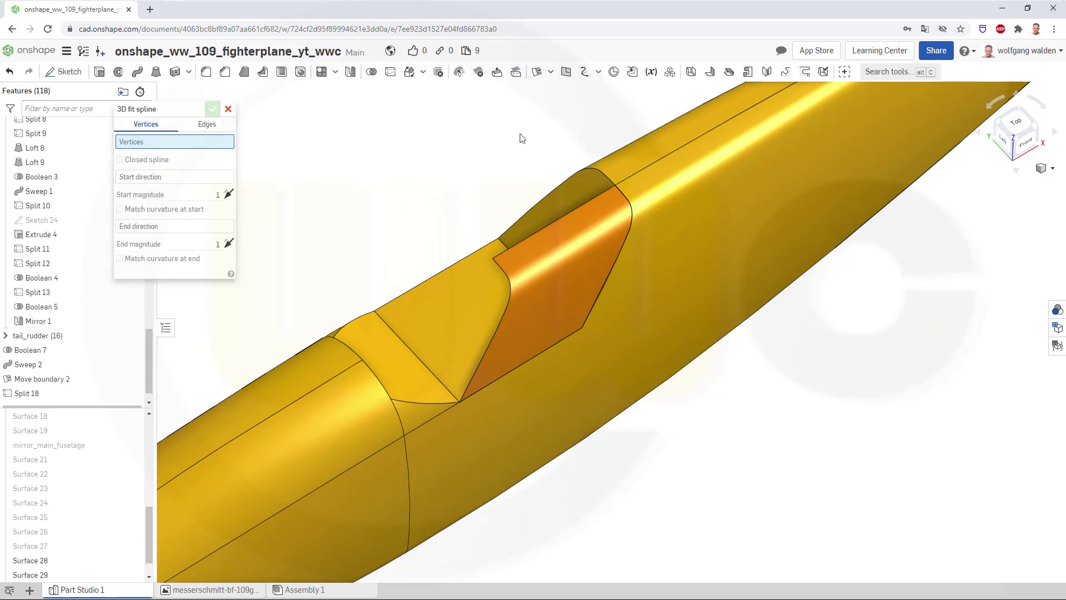
{"action": "left_click", "coordinate": [493, 258]}
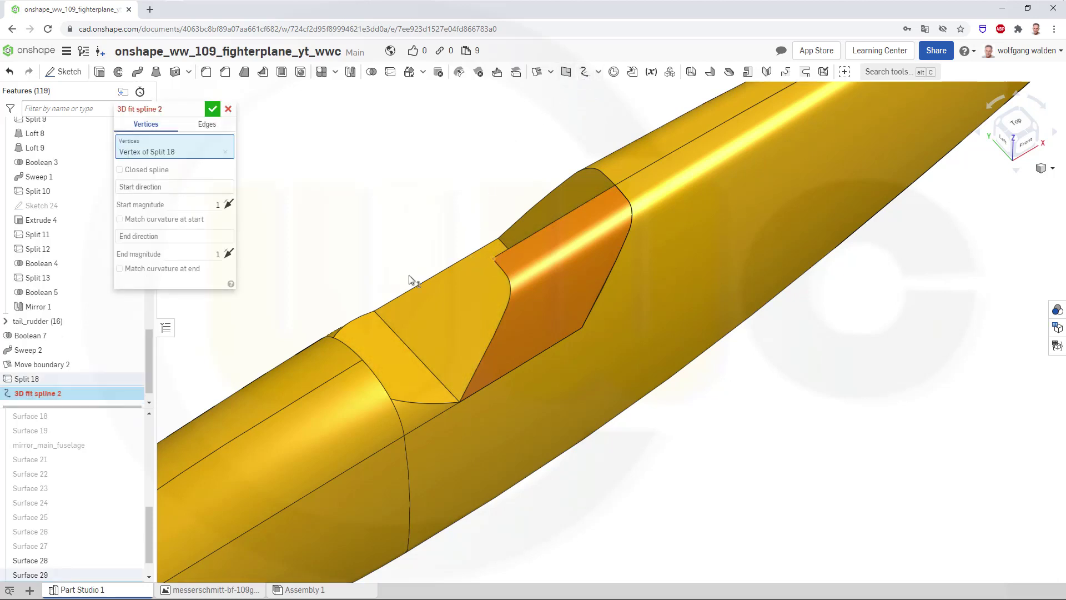
{"action": "left_click", "coordinate": [364, 361]}
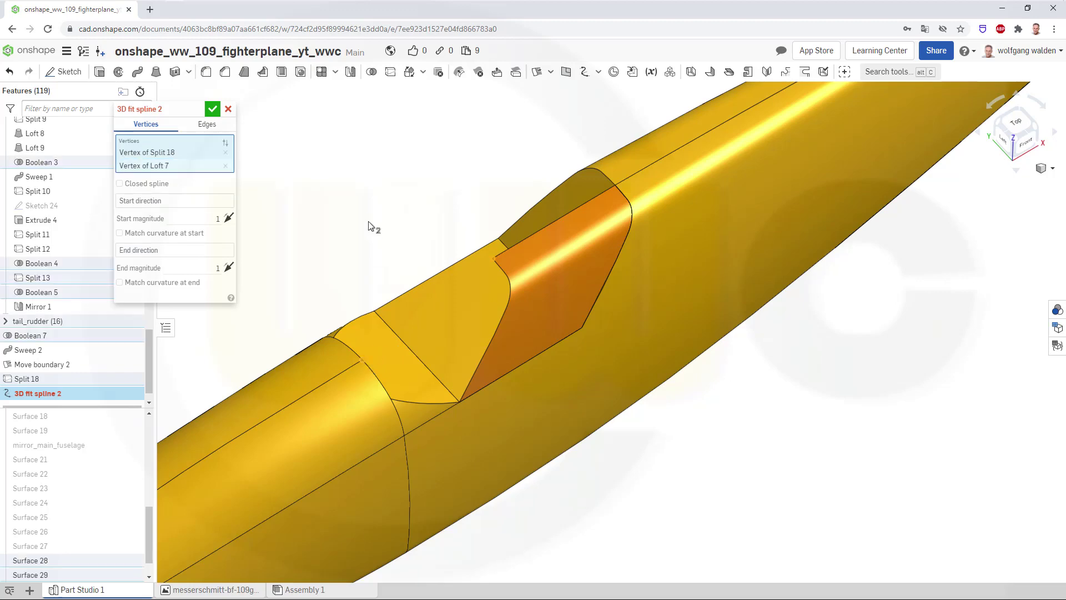
{"action": "right_click_drag", "start_coordinate": [356, 247], "coordinate": [337, 219]}
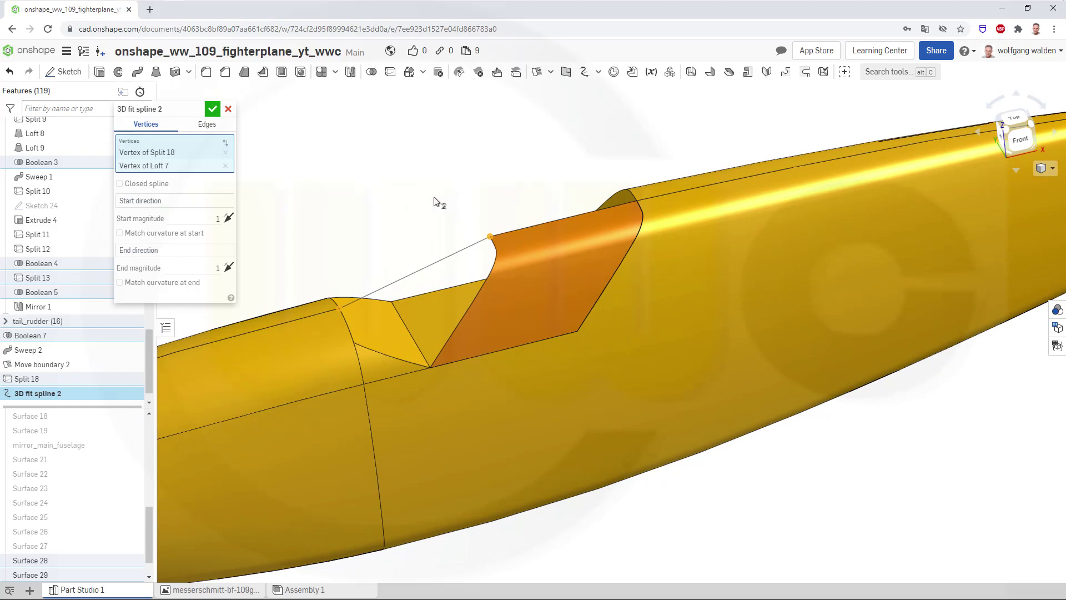
- Set the spline's start direction to the Split 18 edge, flipped, and accept it
{"action": "left_click", "coordinate": [157, 202]}
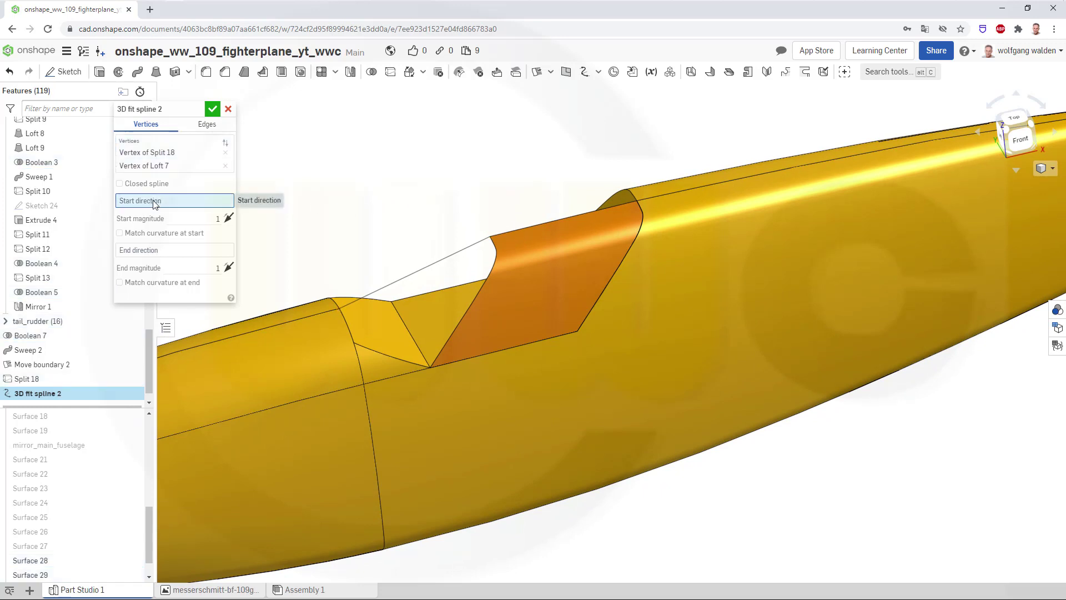
{"action": "left_click", "coordinate": [506, 232]}
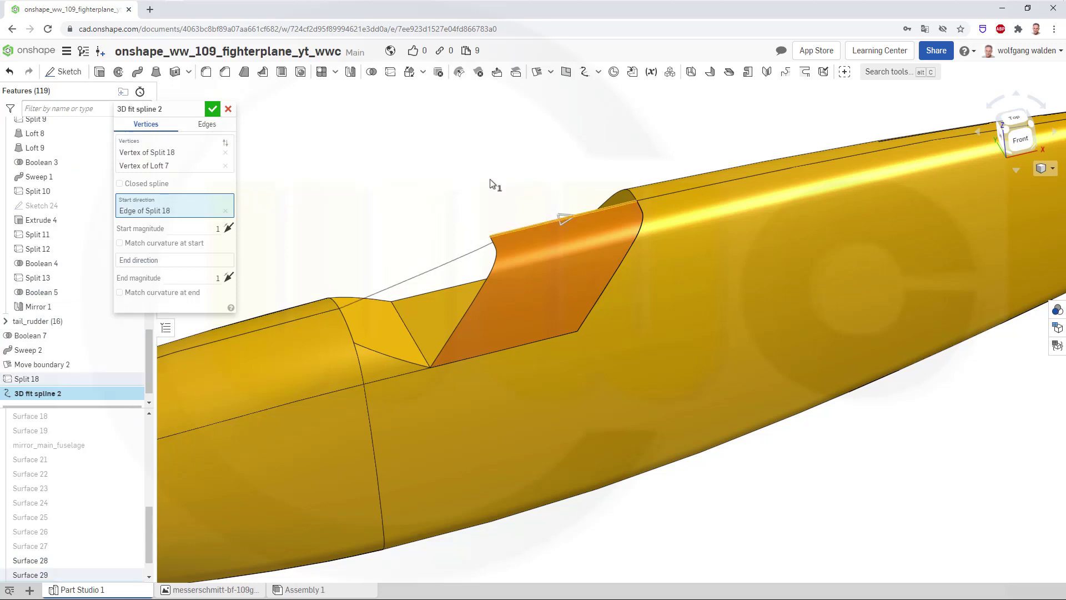
{"action": "left_click", "coordinate": [567, 218]}
{"action": "right_click_drag", "start_coordinate": [392, 218], "coordinate": [345, 200]}
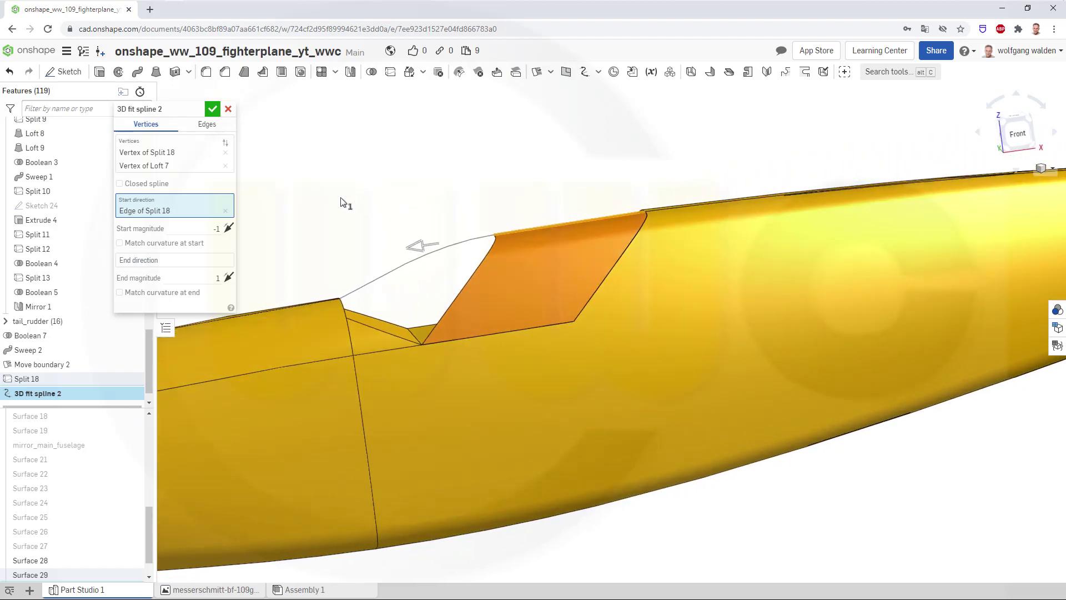
{"action": "left_click", "coordinate": [213, 109]}
{"action": "right_click_drag", "start_coordinate": [321, 185], "coordinate": [336, 220]}
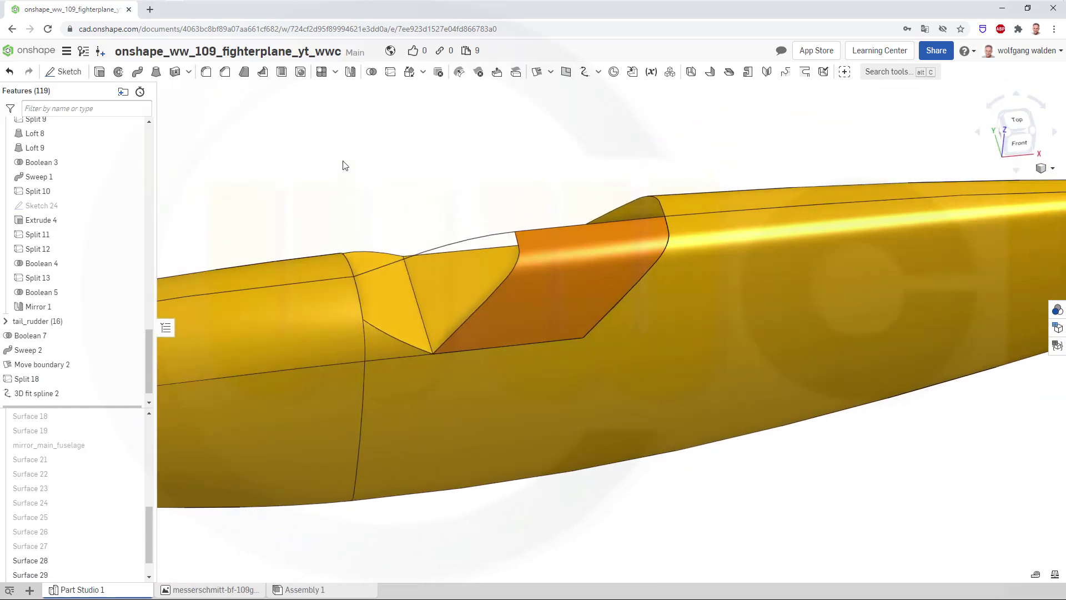
- Mirror the orange canopy face, Surface 29, across main_sketch_plane
{"action": "left_click", "coordinate": [545, 255]}
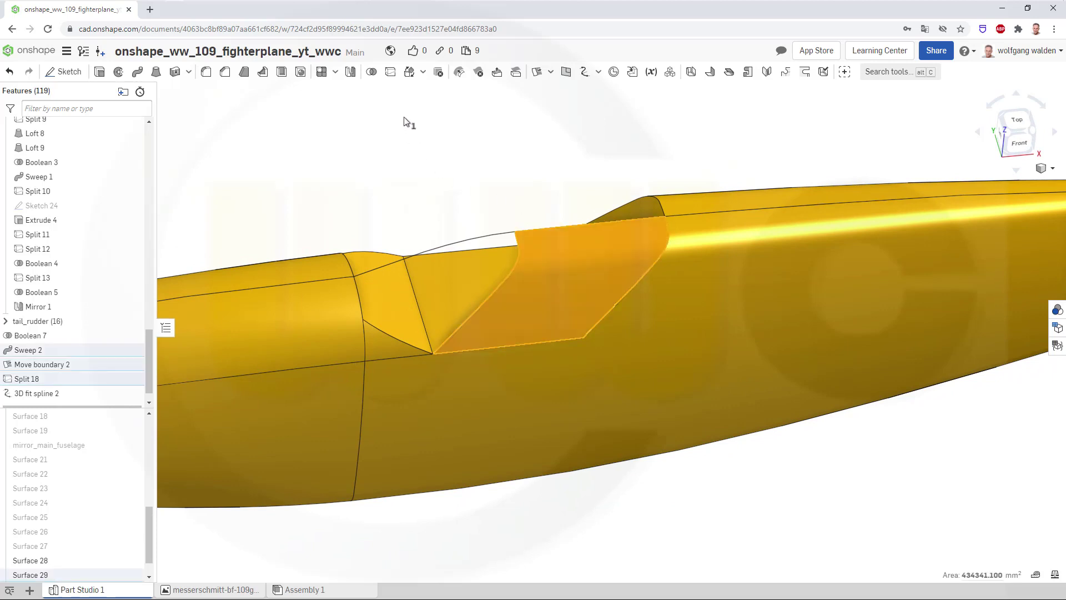
{"action": "left_click", "coordinate": [351, 72]}
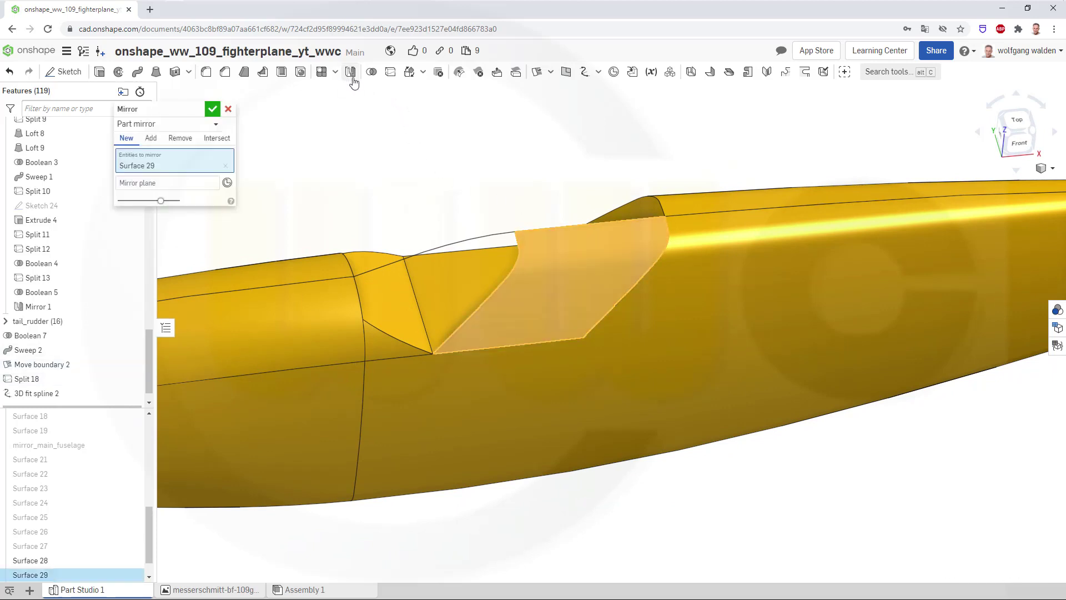
{"action": "left_click", "coordinate": [171, 185]}
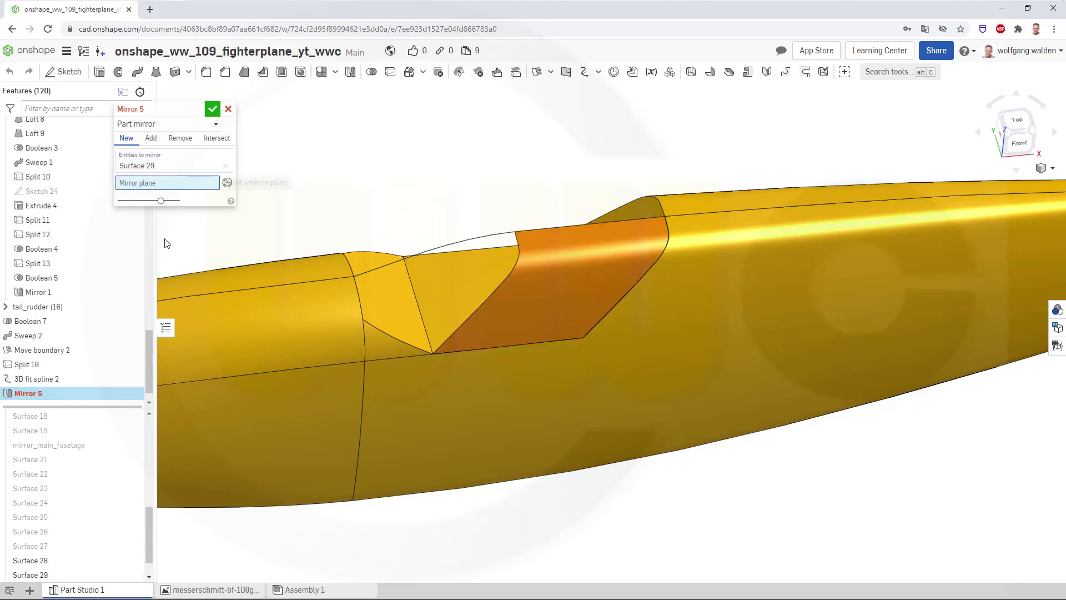
{"action": "left_click_drag", "start_coordinate": [147, 341], "coordinate": [89, 134]}
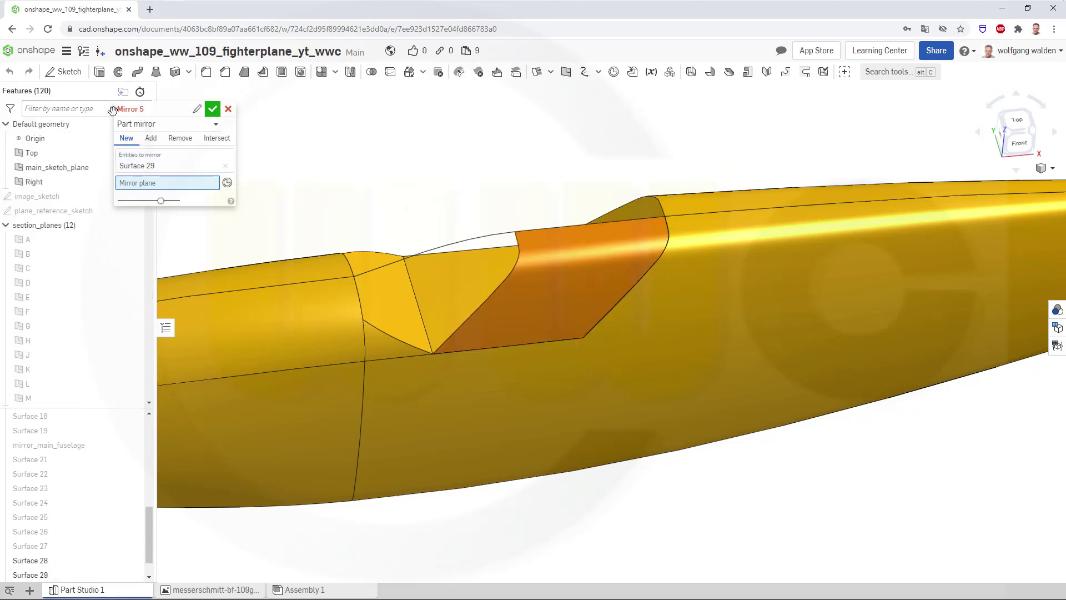
{"action": "left_click", "coordinate": [60, 167]}
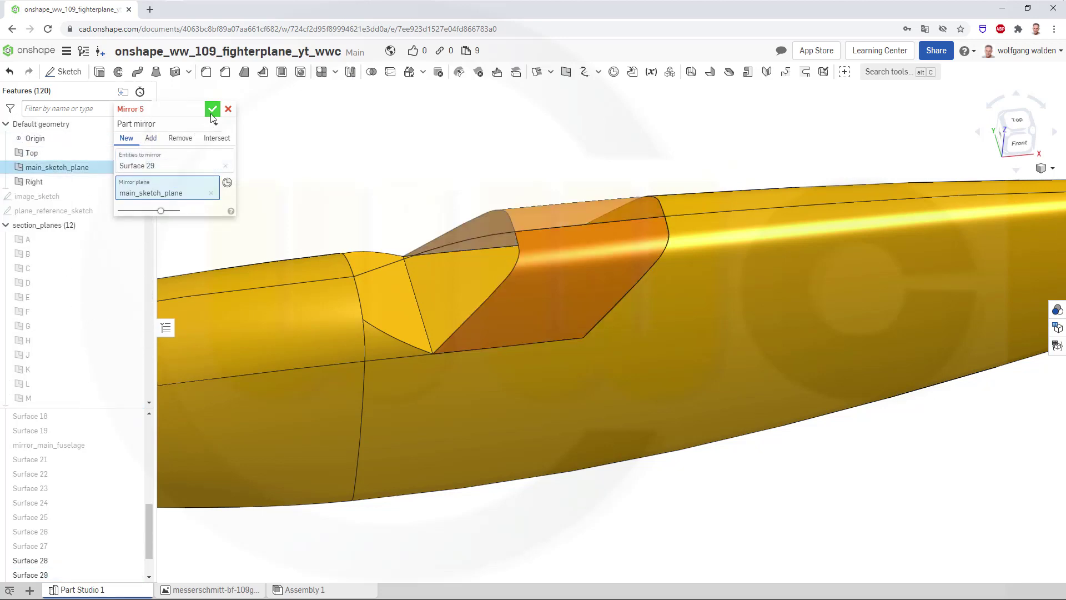
{"action": "left_click", "coordinate": [213, 110]}
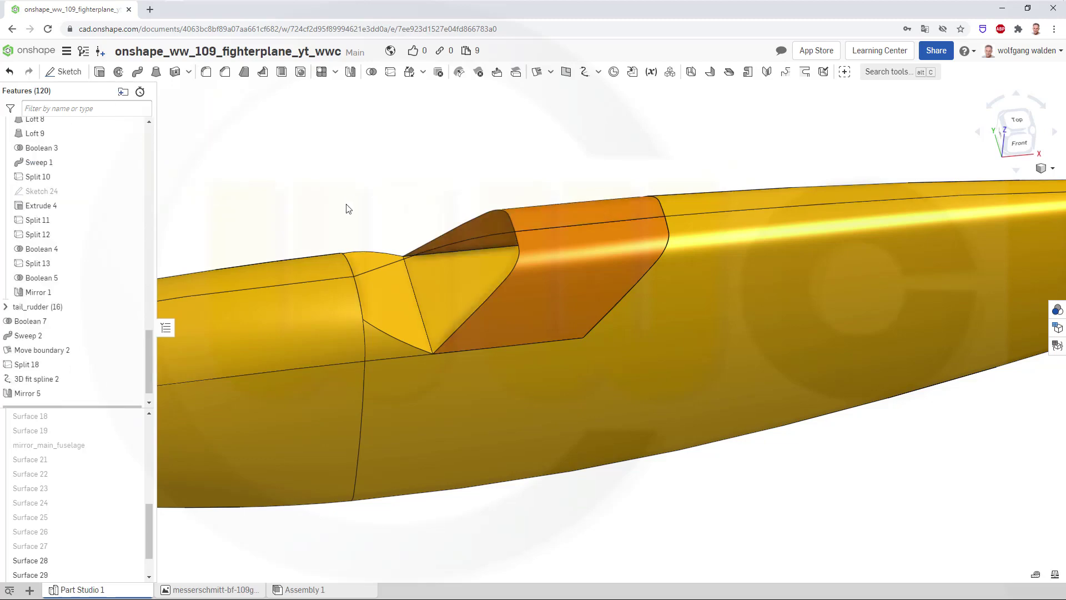
{"action": "right_click_drag", "start_coordinate": [347, 208], "coordinate": [331, 160]}
{"action": "right_click_drag", "start_coordinate": [293, 207], "coordinate": [376, 268]}
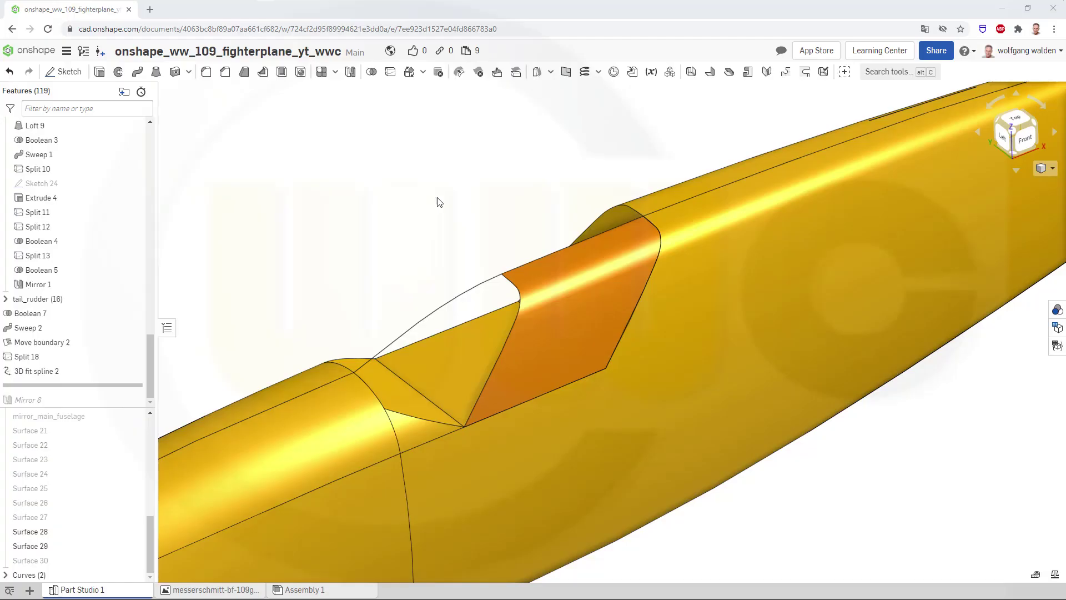
- Start a surface loft between the cockpit spline Curve 2 and the lower Mirror 3 edge
{"action": "mouse_move", "coordinate": [459, 226]}
{"action": "right_mouse_down"}
{"action": "mouse_move", "coordinate": [457, 201]}
{"action": "mouse_move", "coordinate": [431, 240]}
{"action": "mouse_move", "coordinate": [414, 234]}
{"action": "mouse_move", "coordinate": [436, 228]}
{"action": "mouse_move", "coordinate": [439, 270]}
{"action": "mouse_move", "coordinate": [414, 264]}
{"action": "mouse_move", "coordinate": [455, 227]}
{"action": "right_mouse_up"}
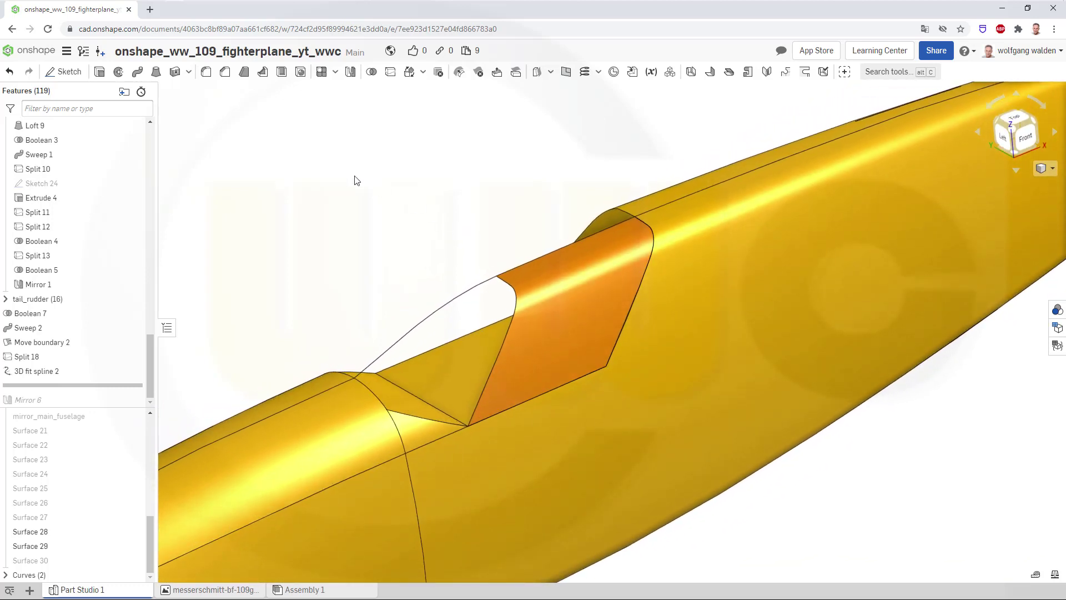
{"action": "left_click", "coordinate": [156, 71]}
{"action": "left_click", "coordinate": [203, 123]}
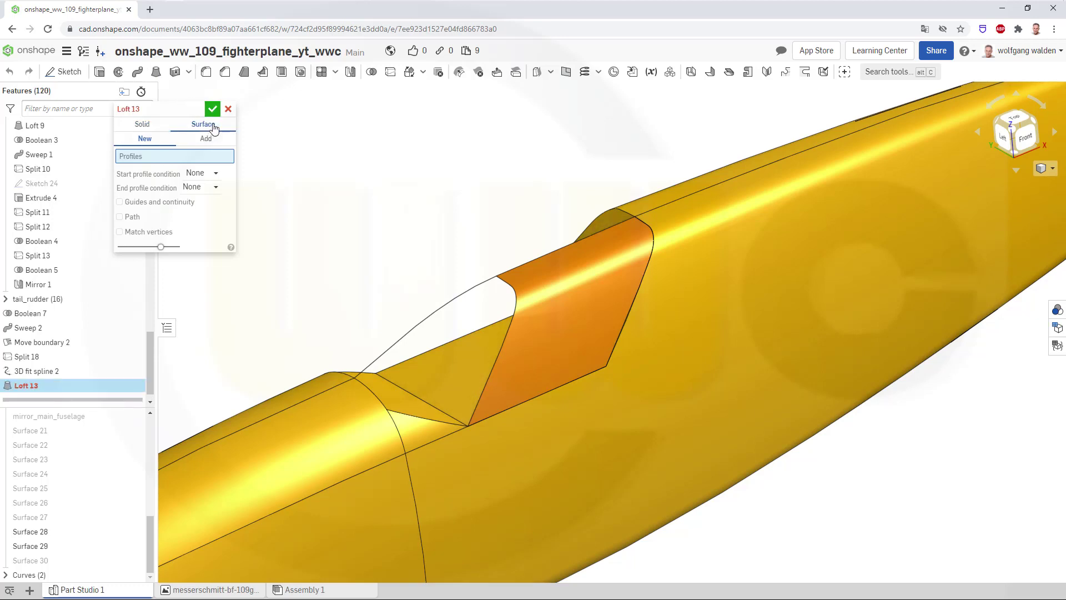
{"action": "right_click_drag", "start_coordinate": [370, 248], "coordinate": [343, 257]}
{"action": "left_click", "coordinate": [424, 312]}
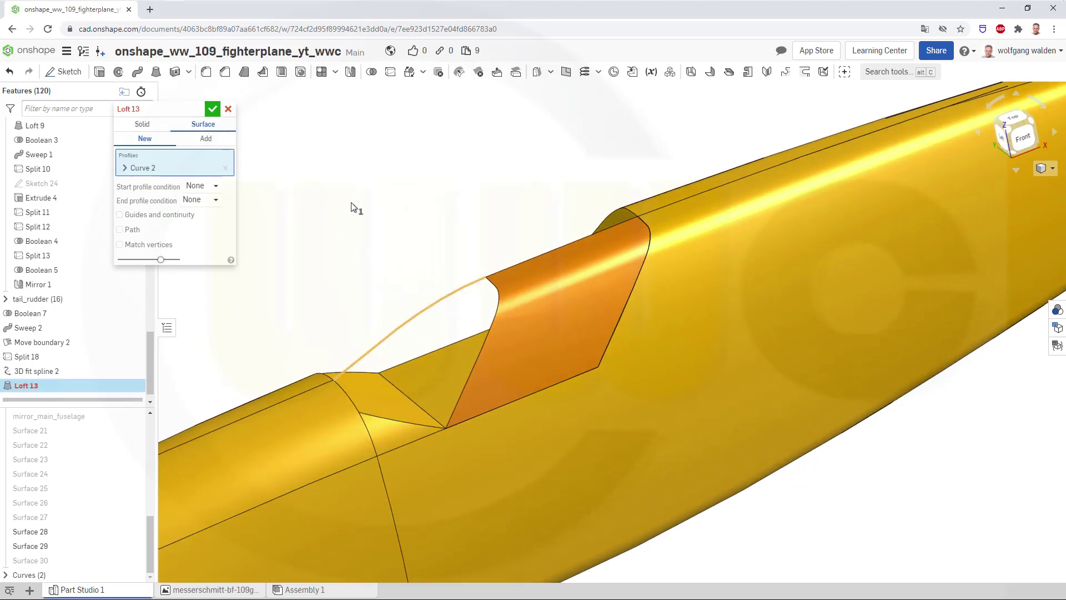
{"action": "left_click", "coordinate": [384, 418]}
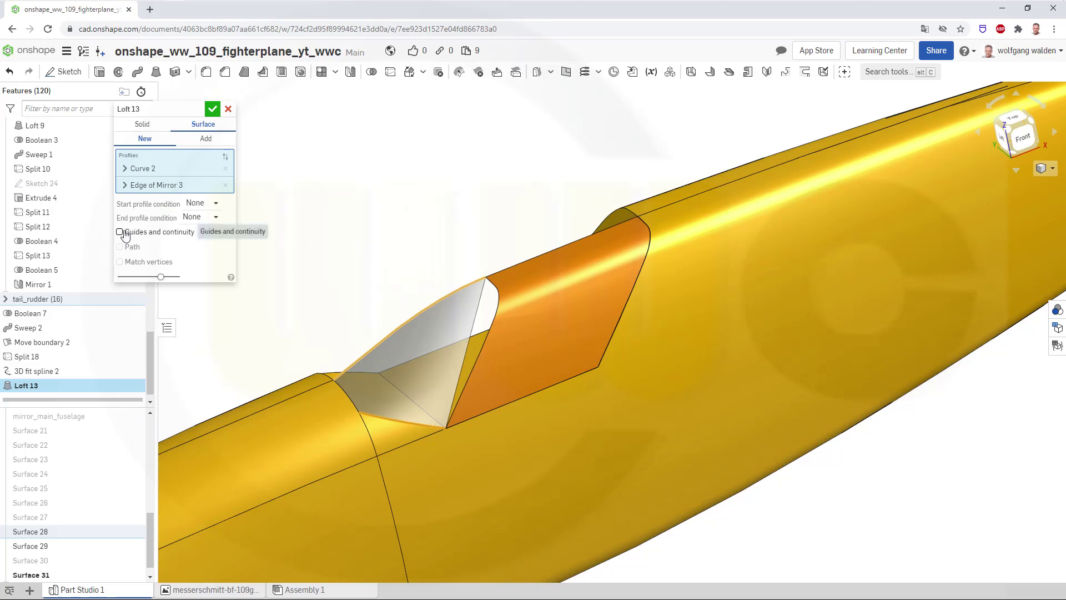
- Enable guides and continuity, adding the Sweep 2 side edge and two front arc edges as guides
{"action": "left_click", "coordinate": [119, 232]}
{"action": "left_click", "coordinate": [498, 290]}
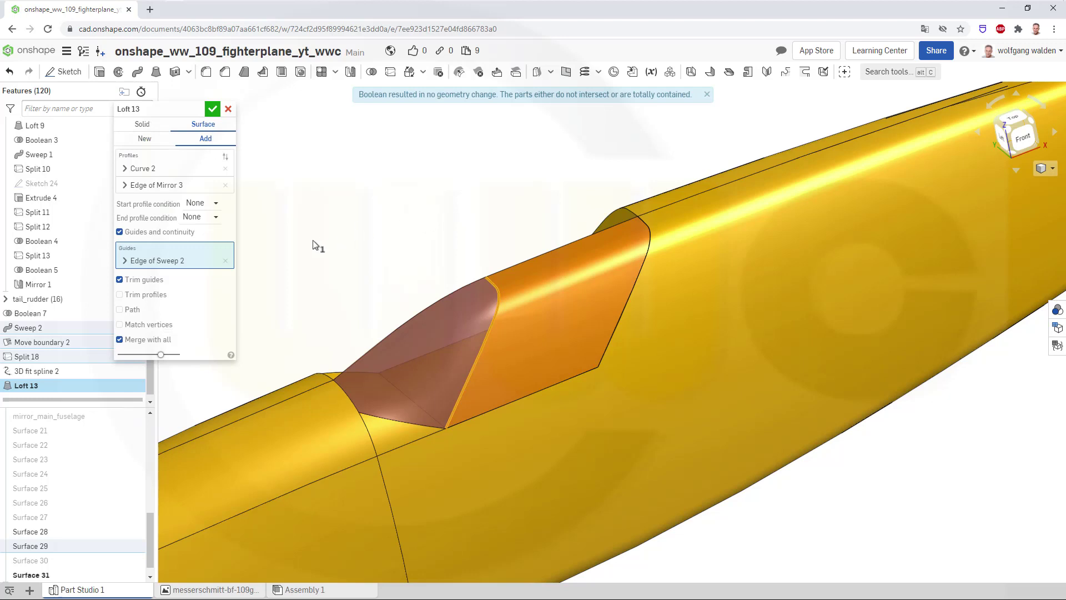
{"action": "scroll", "coordinate": [312, 305], "scroll_direction": "up", "scroll_amount": 5}
{"action": "scroll", "coordinate": [342, 427], "scroll_direction": "up", "scroll_amount": 2}
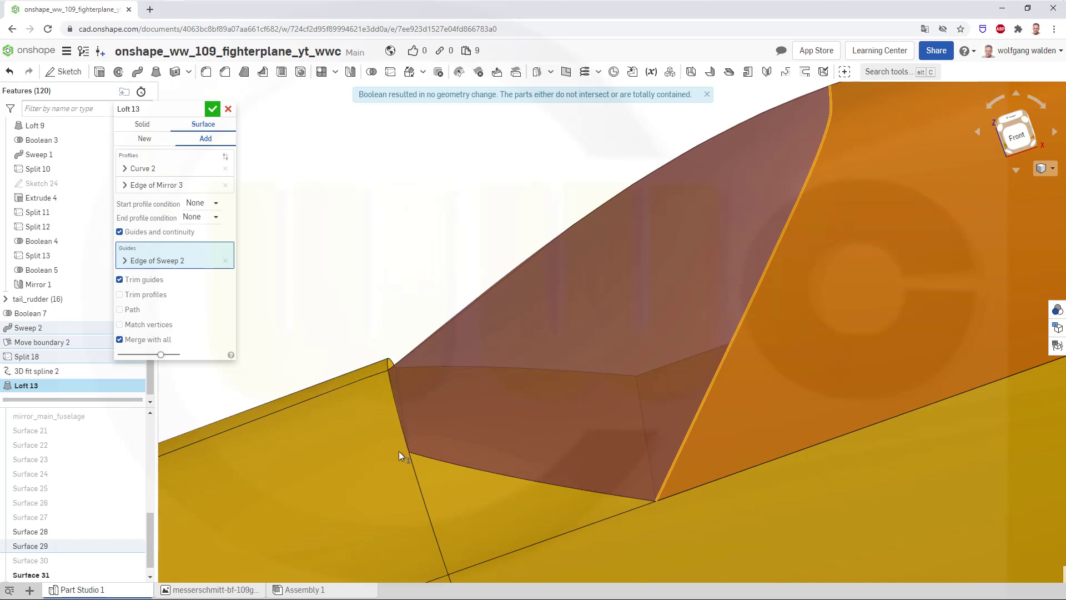
{"action": "scroll", "coordinate": [399, 453], "scroll_direction": "up", "scroll_amount": 3}
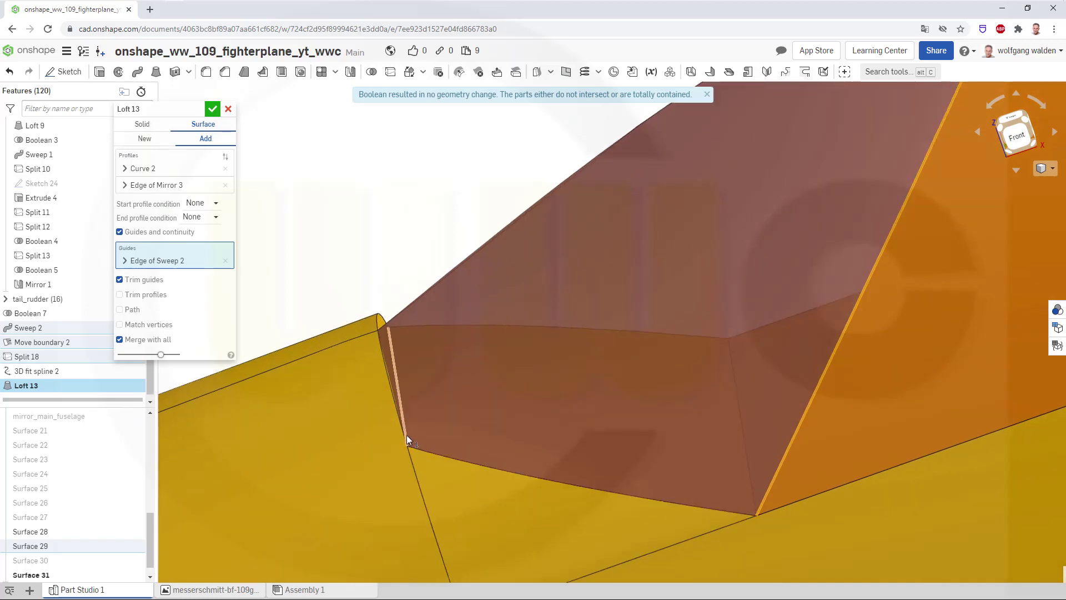
{"action": "right_click_drag", "start_coordinate": [392, 442], "coordinate": [405, 424]}
{"action": "left_click", "coordinate": [409, 425]}
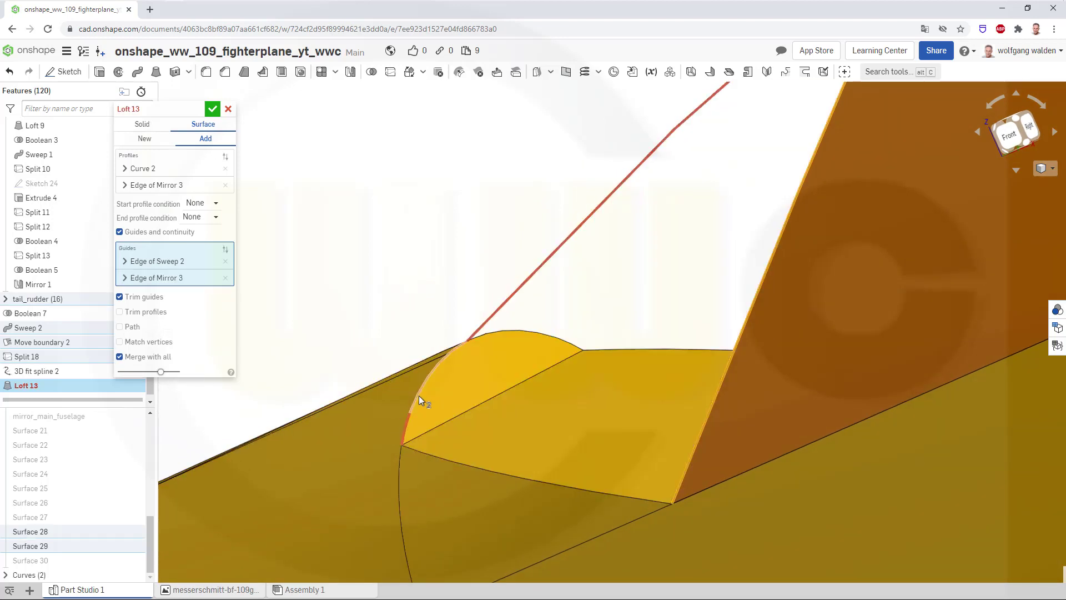
{"action": "left_click", "coordinate": [162, 279]}
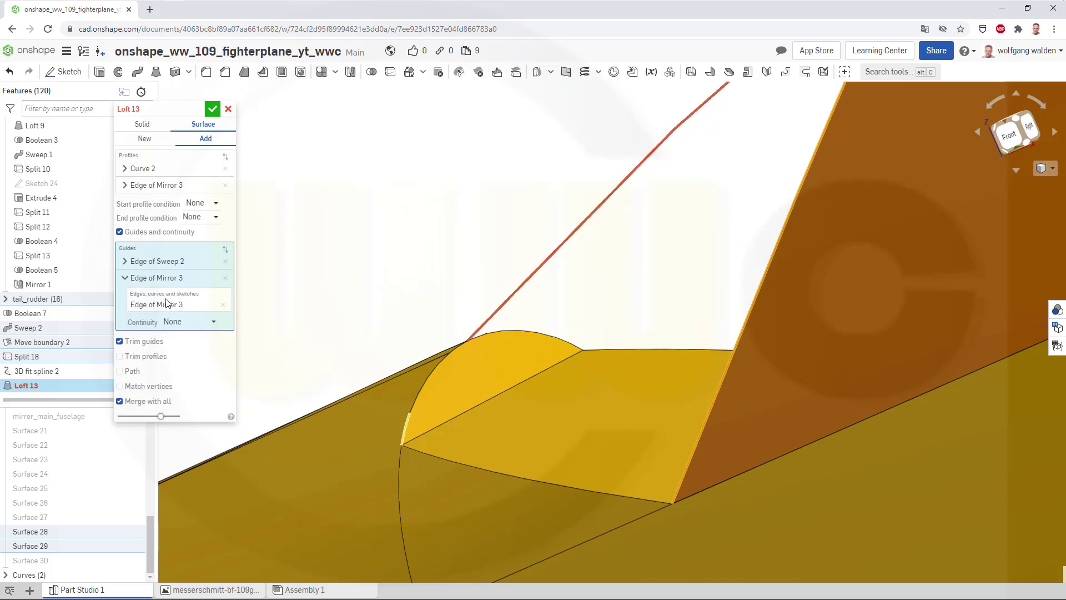
{"action": "left_click", "coordinate": [167, 304]}
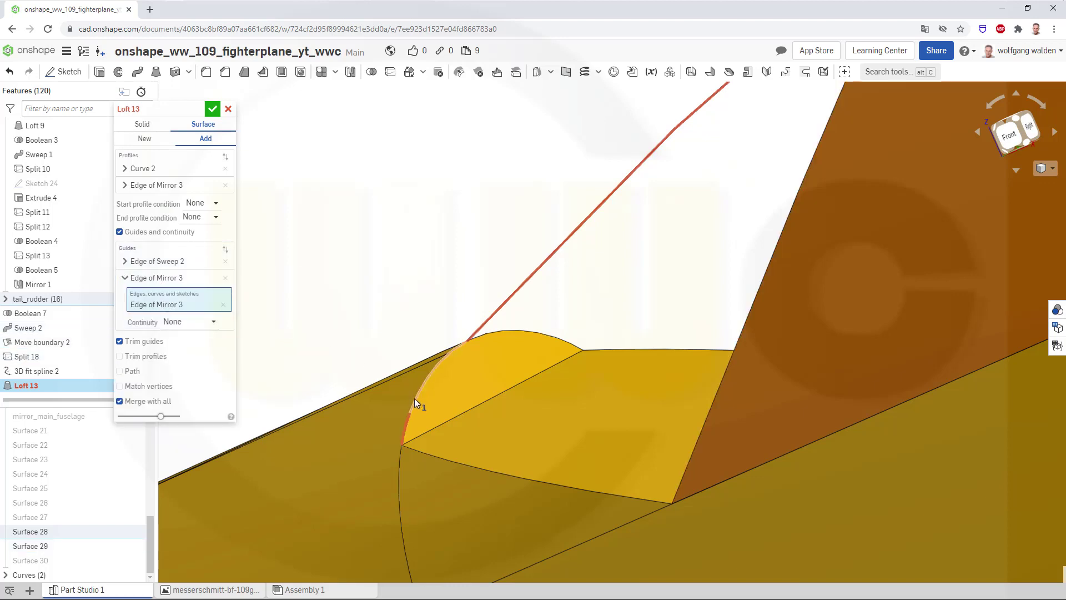
{"action": "left_click", "coordinate": [413, 276]}
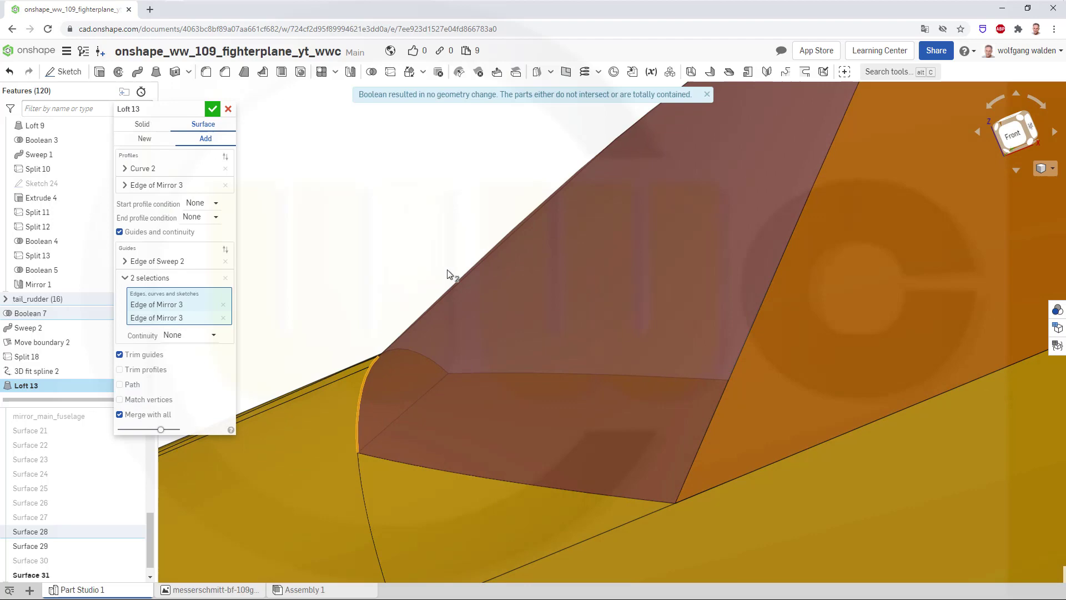
{"action": "right_click_drag", "start_coordinate": [448, 274], "coordinate": [448, 221]}
- Set tangent continuity on the loft's side guide
{"action": "scroll", "coordinate": [405, 235], "scroll_direction": "up", "scroll_amount": 3}
{"action": "scroll", "coordinate": [409, 235], "scroll_direction": "down", "scroll_amount": 6}
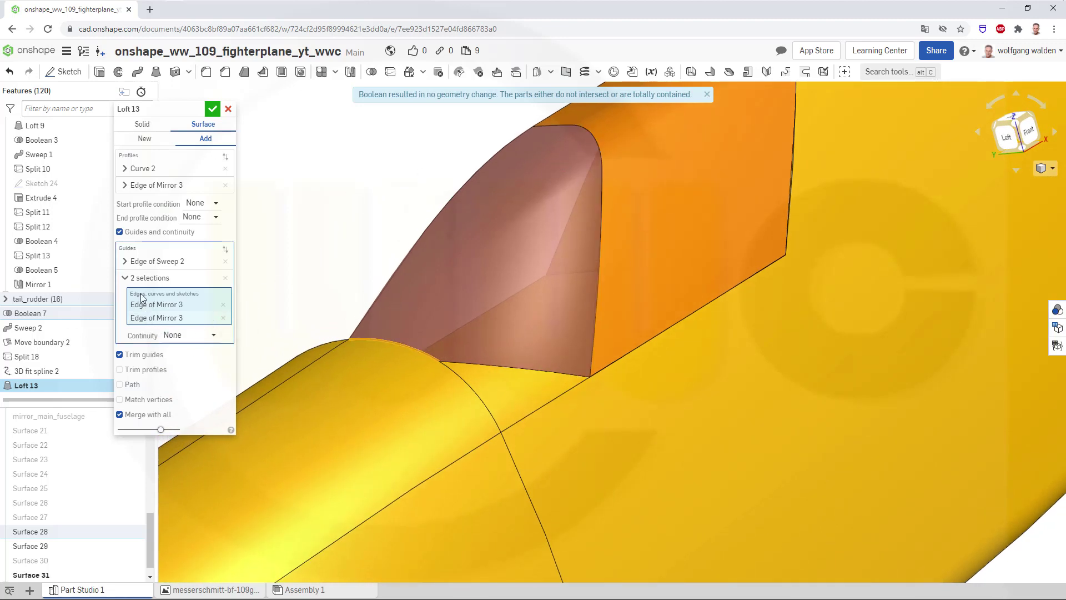
{"action": "left_click", "coordinate": [128, 261]}
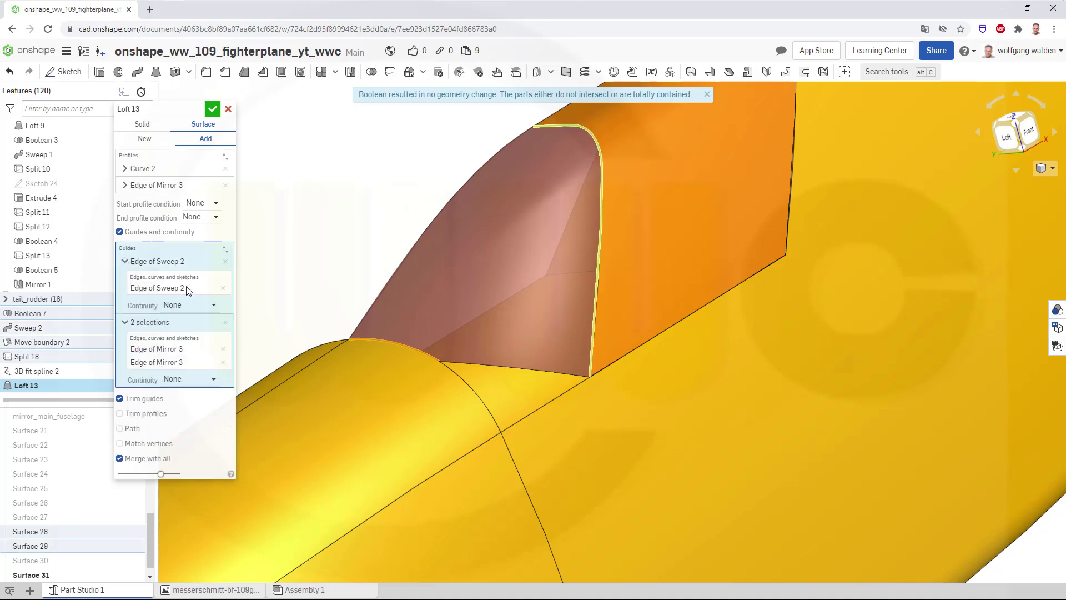
{"action": "left_click", "coordinate": [205, 305]}
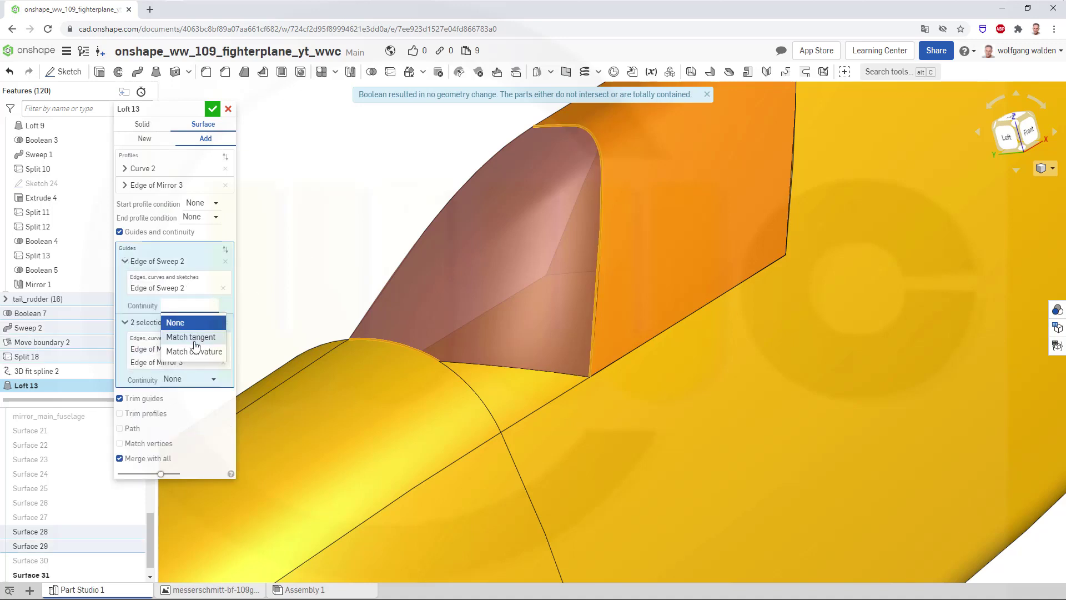
{"action": "left_click", "coordinate": [191, 337]}
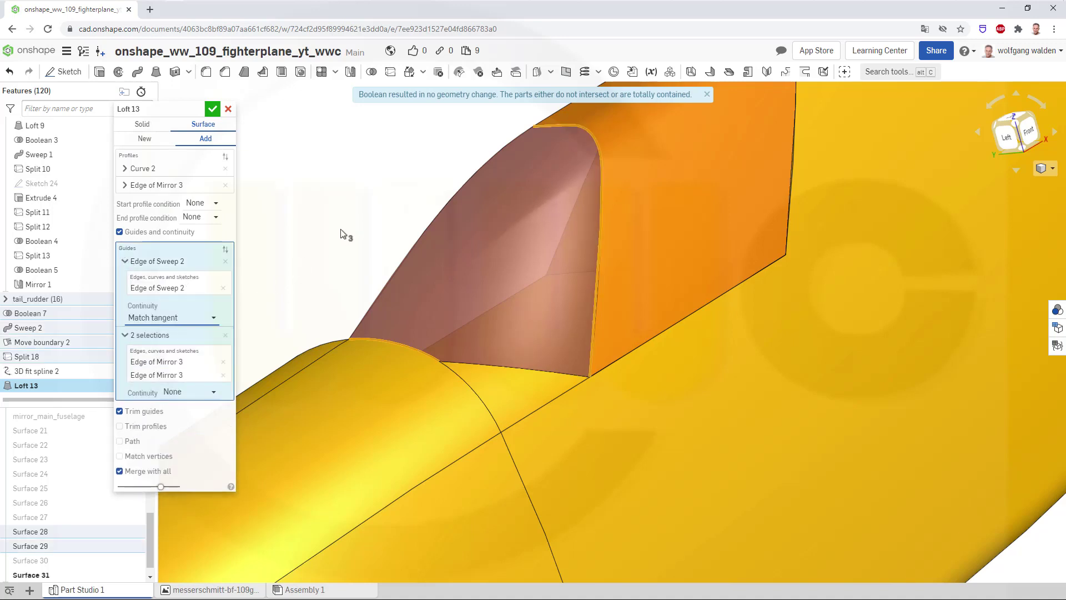
{"action": "right_click_drag", "start_coordinate": [342, 233], "coordinate": [330, 270]}
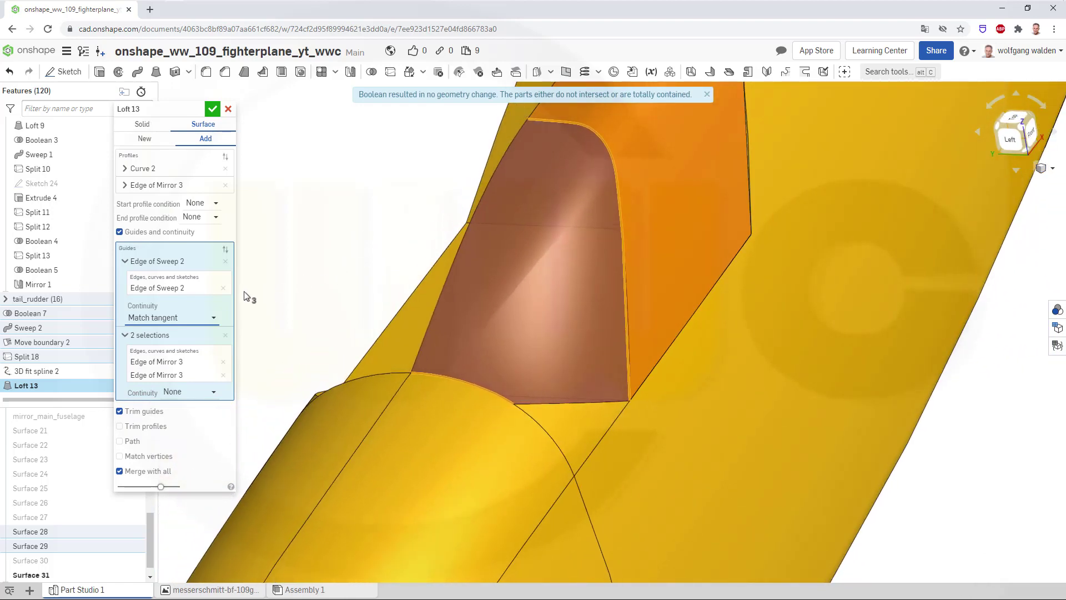
- Set the Edge of Sweep 2 guide continuity to None and commit Loft 13 as New
{"action": "left_click", "coordinate": [211, 317]}
{"action": "left_click", "coordinate": [199, 331]}
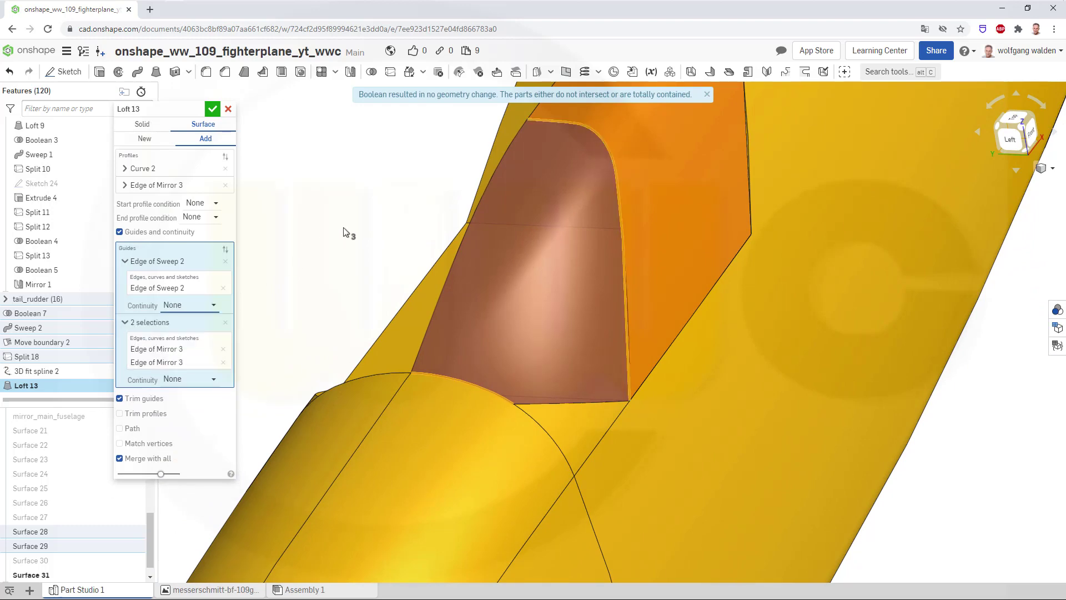
{"action": "right_click_drag", "start_coordinate": [345, 231], "coordinate": [309, 223]}
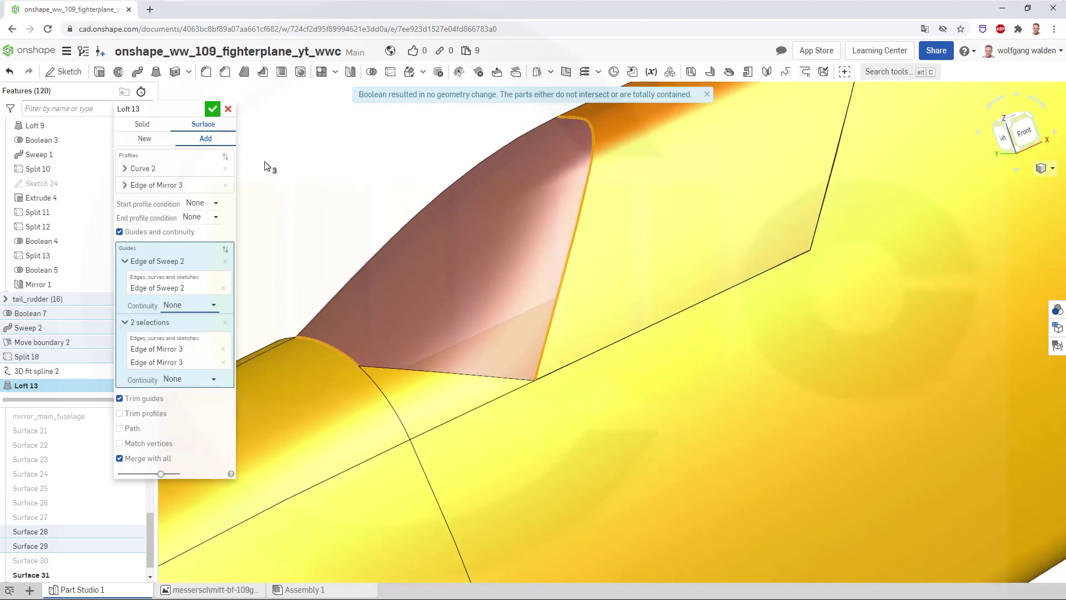
{"action": "left_click", "coordinate": [147, 142]}
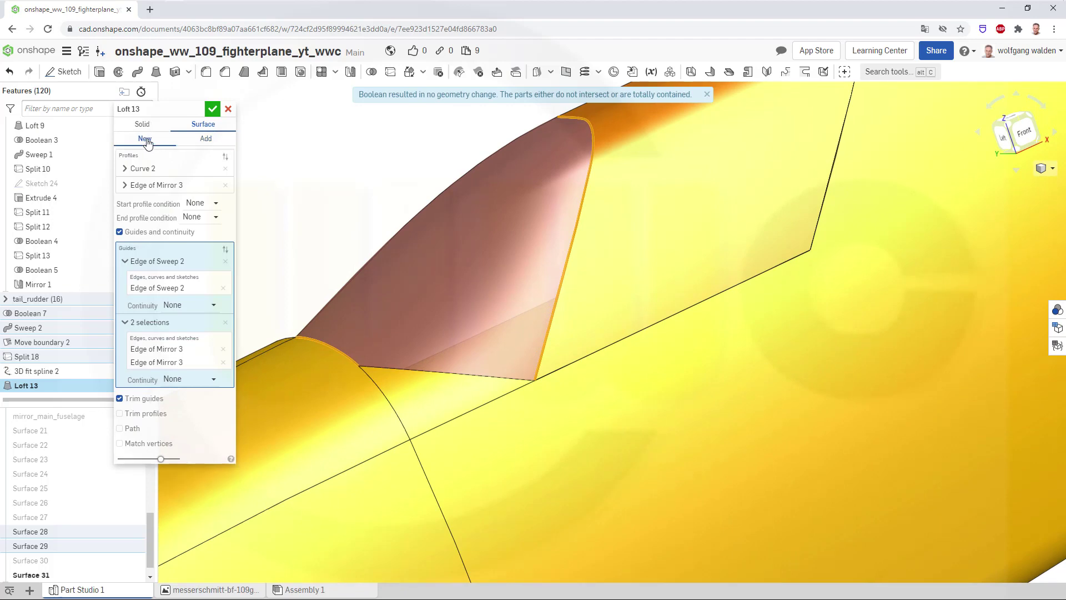
{"action": "left_click", "coordinate": [219, 113]}
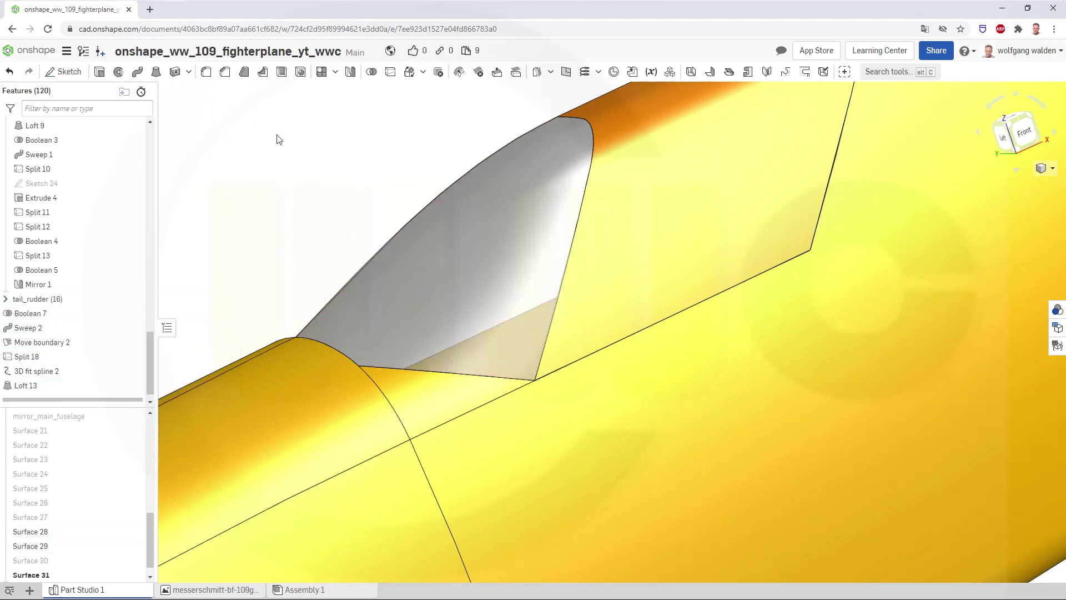
{"action": "mouse_move", "coordinate": [368, 181]}
{"action": "right_mouse_down"}
{"action": "mouse_move", "coordinate": [374, 202]}
{"action": "mouse_move", "coordinate": [421, 199]}
{"action": "mouse_move", "coordinate": [348, 179]}
{"action": "mouse_move", "coordinate": [323, 205]}
{"action": "mouse_move", "coordinate": [347, 181]}
{"action": "mouse_move", "coordinate": [380, 182]}
{"action": "right_mouse_up"}
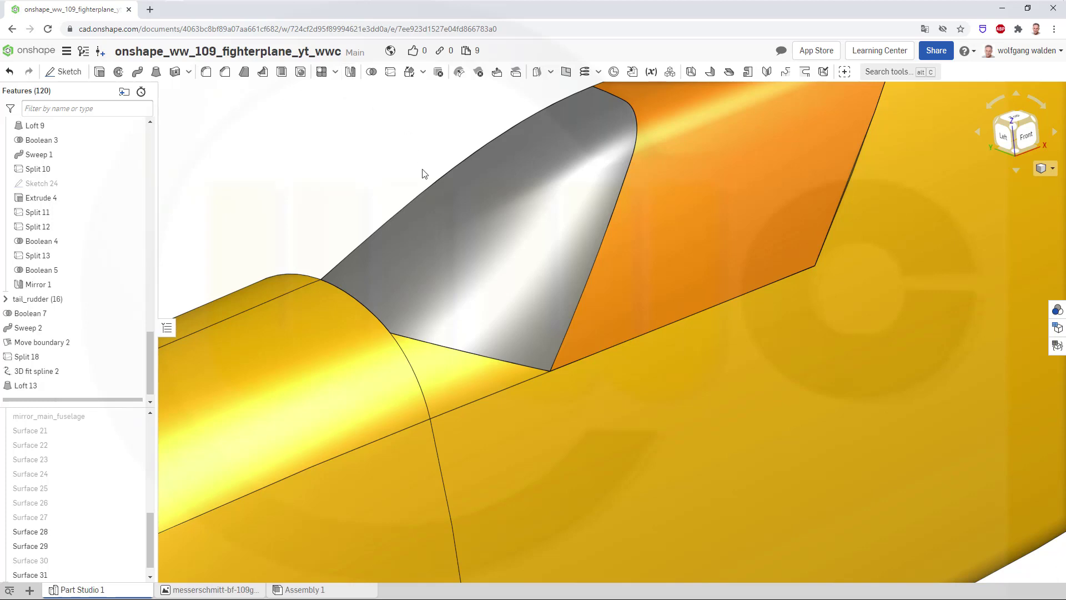
- Mirror the grey canopy surface, Surface 31, across main_sketch_plane
{"action": "left_click", "coordinate": [350, 74]}
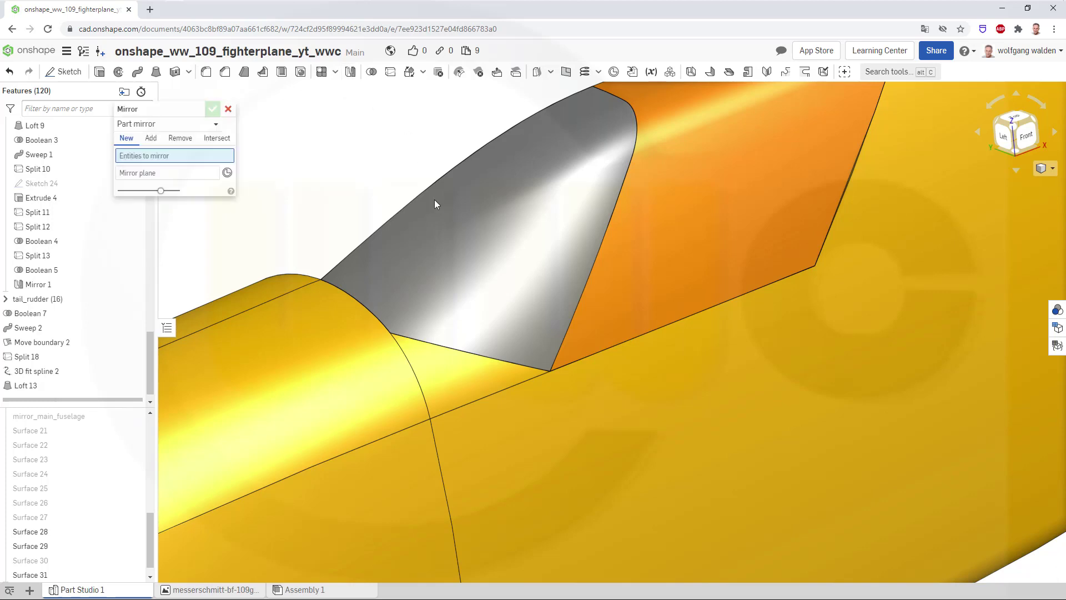
{"action": "left_click", "coordinate": [441, 238]}
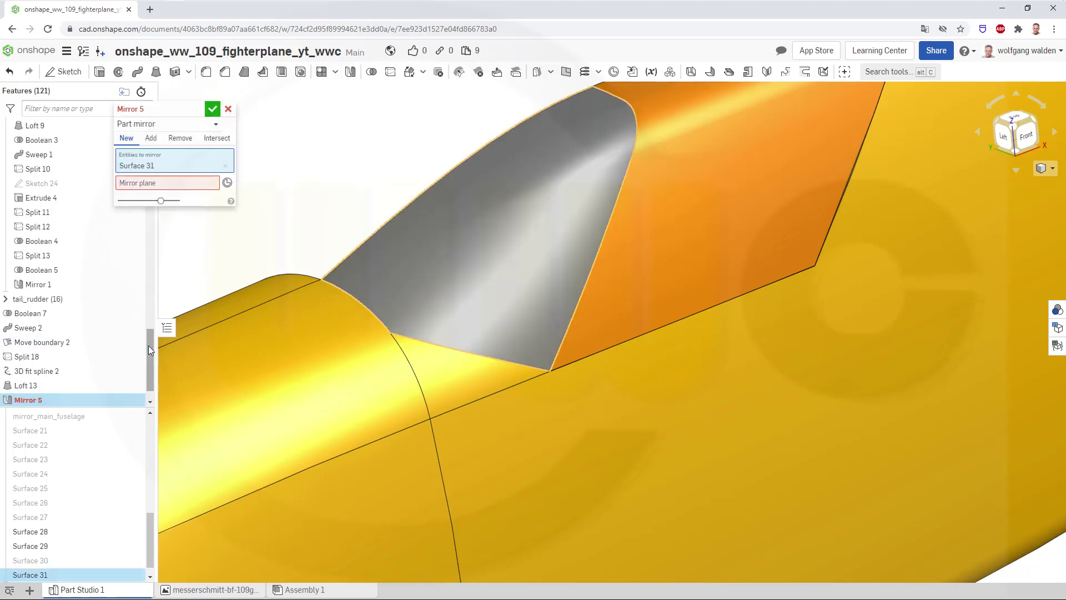
{"action": "left_click", "coordinate": [172, 183]}
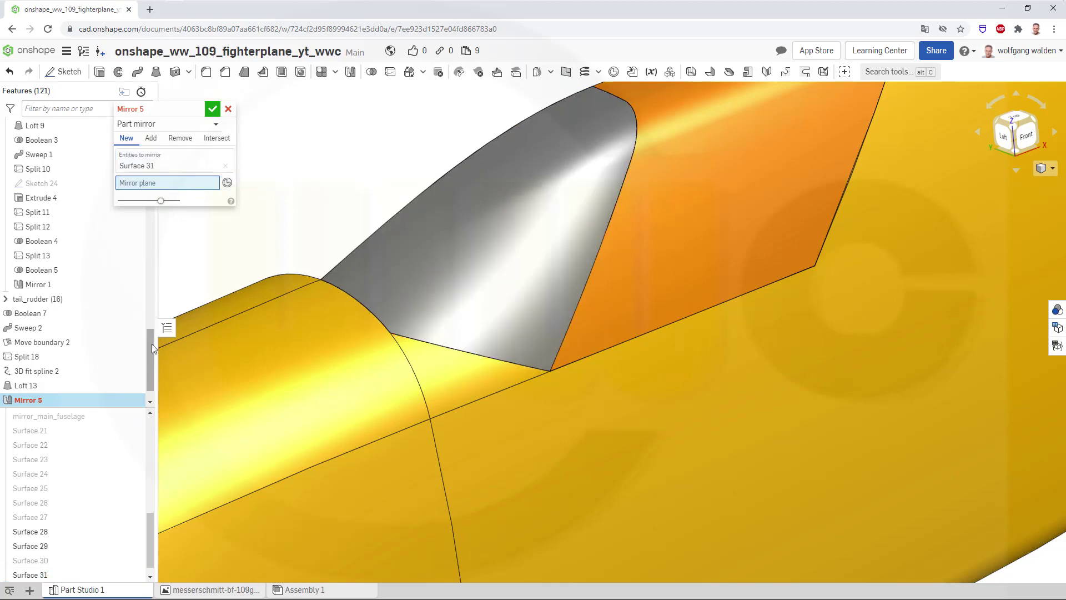
{"action": "left_click_drag", "start_coordinate": [150, 336], "coordinate": [157, 141]}
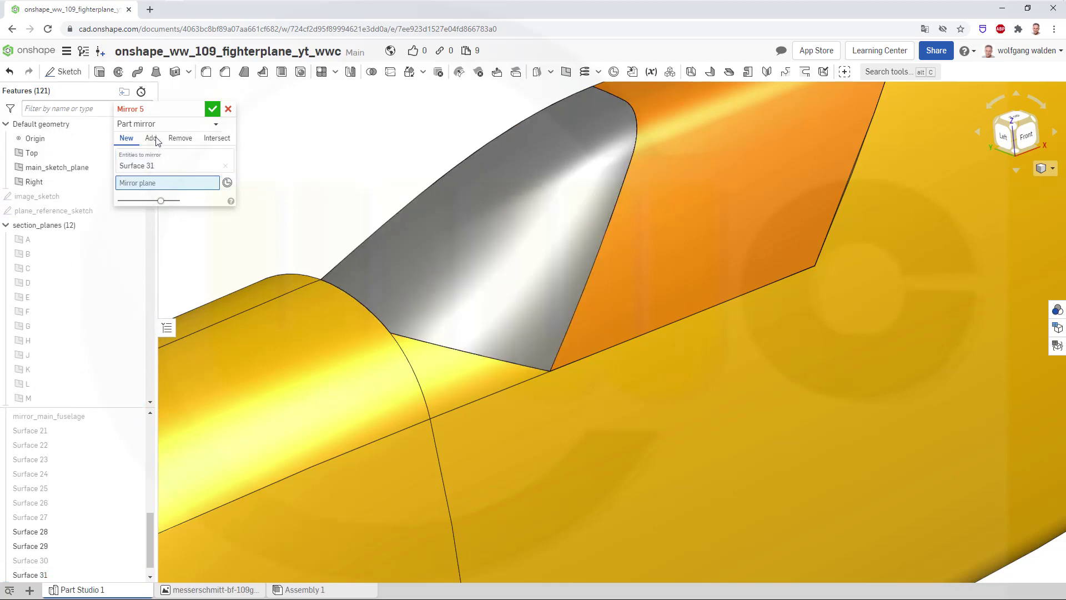
{"action": "left_click", "coordinate": [78, 167]}
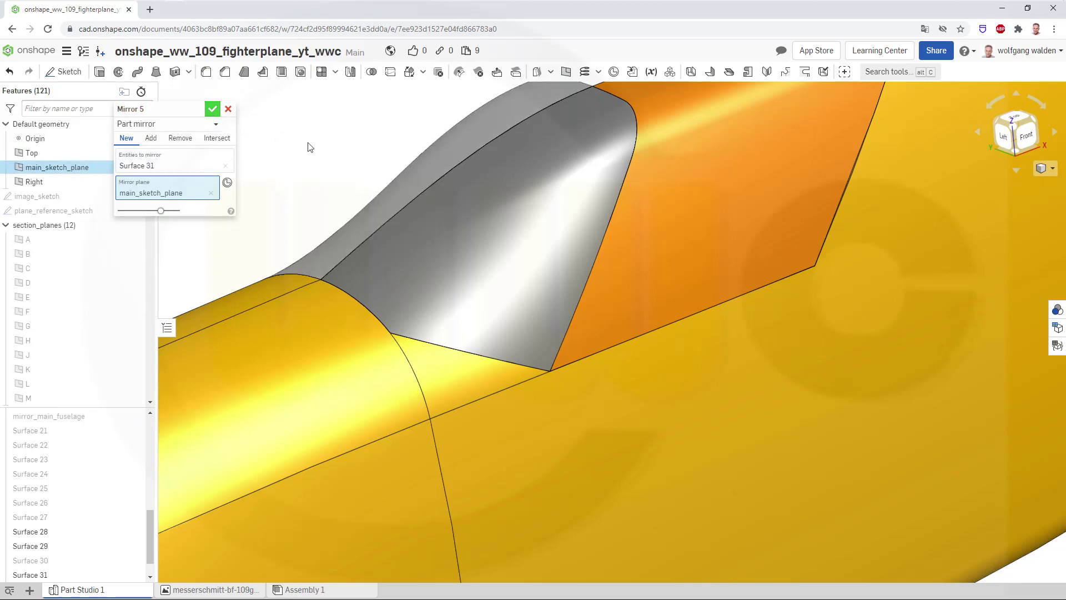
{"action": "right_click_drag", "start_coordinate": [341, 157], "coordinate": [409, 178]}
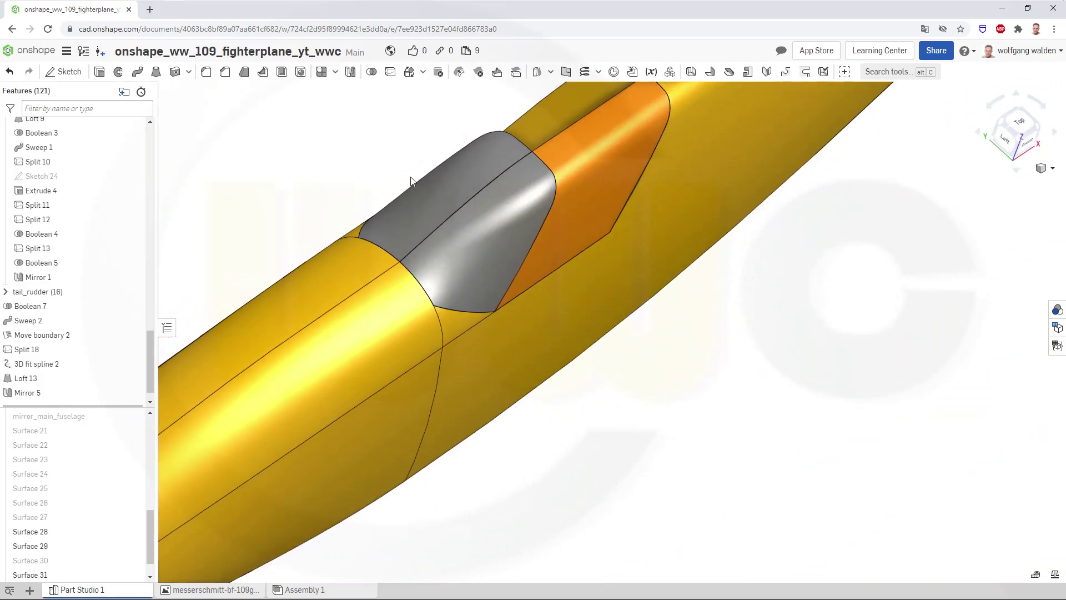
- Edit Mirror 5 to also include the orange canopy face, Surface 29
{"action": "left_click", "coordinate": [30, 394]}
{"action": "double_click", "coordinate": [31, 396]}
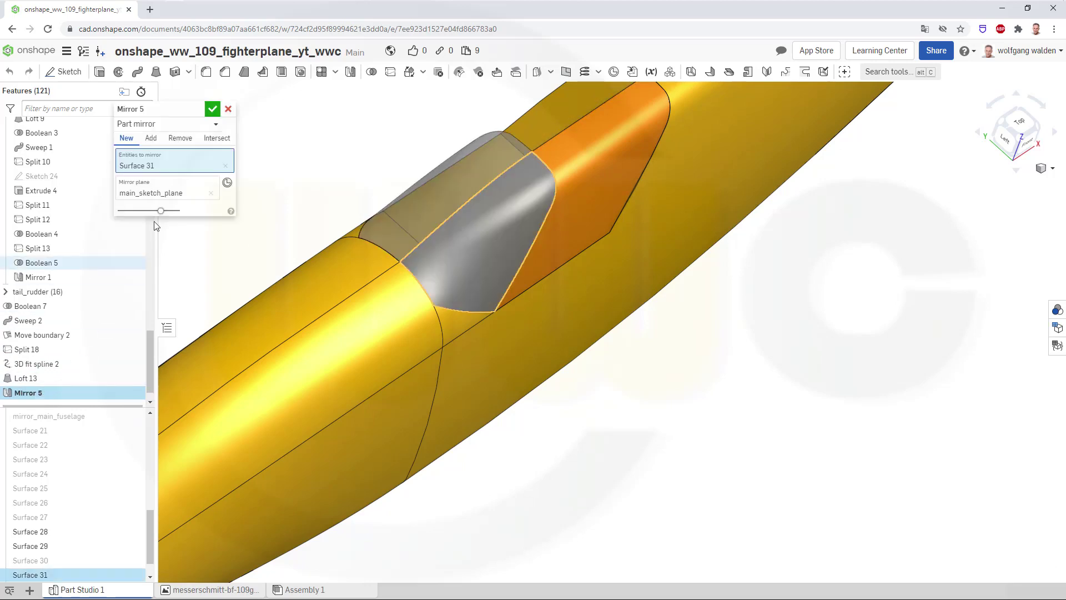
{"action": "left_click", "coordinate": [585, 161]}
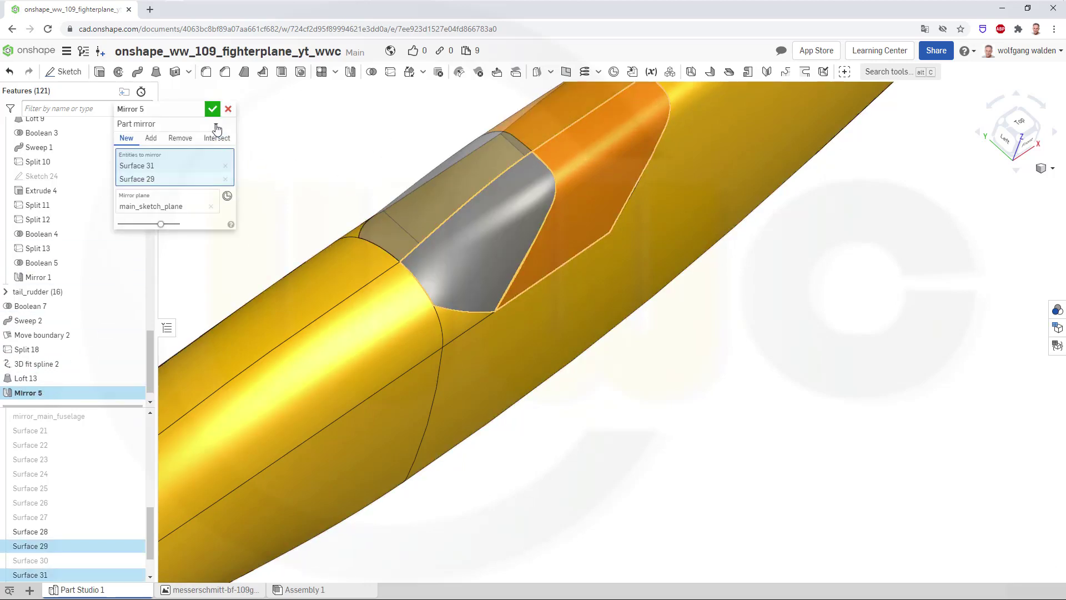
{"action": "key", "text": "Return"}
{"action": "key", "text": "Up"}
{"action": "key", "text": "Up"}
{"action": "key", "text": "Up"}
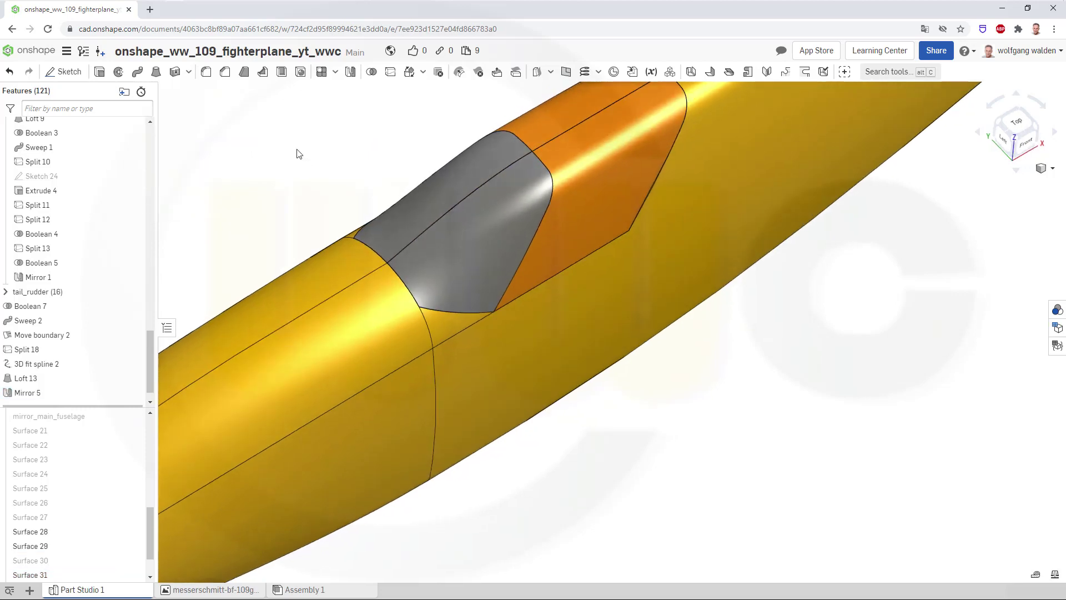
{"action": "key", "text": "Up"}
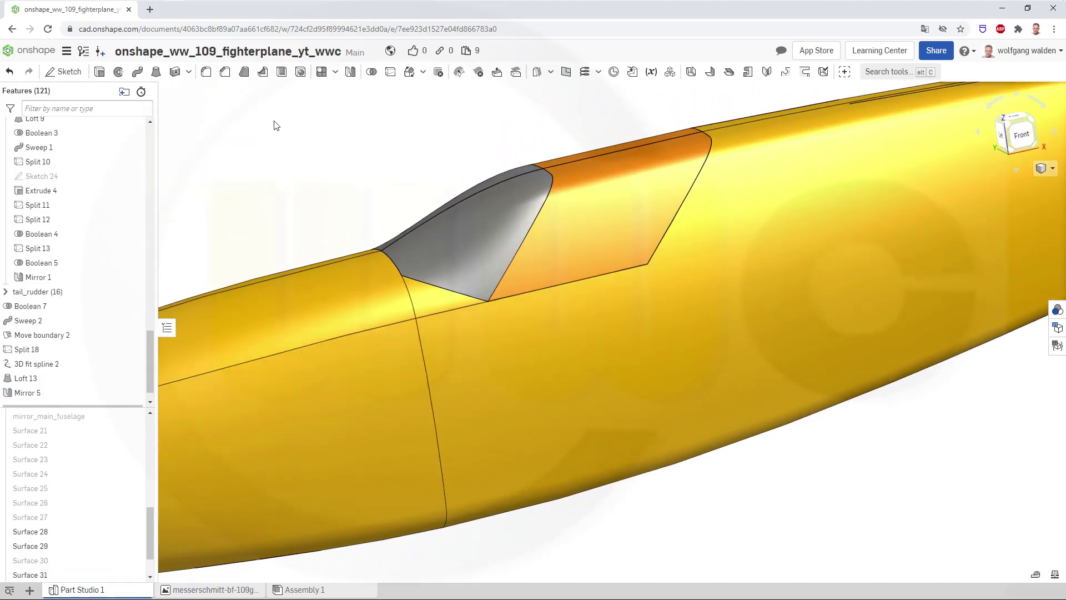
- Union Surfaces 31, 29, 33 and 32 into Boolean 8
{"action": "left_click", "coordinate": [371, 72]}
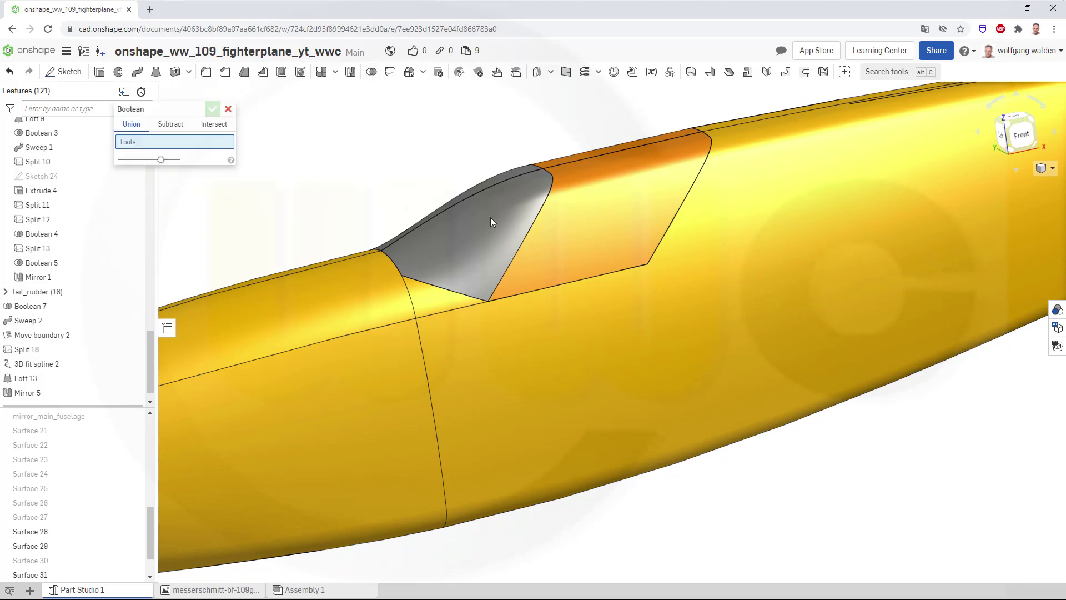
{"action": "left_click", "coordinate": [591, 214]}
{"action": "left_click", "coordinate": [528, 190]}
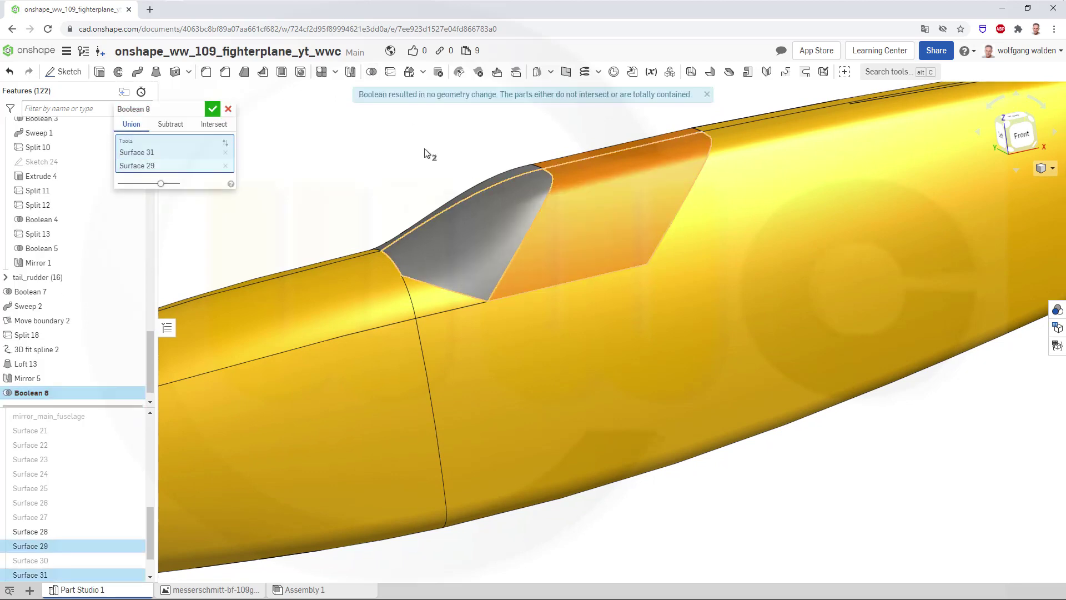
{"action": "key", "text": "Down"}
{"action": "left_click", "coordinate": [501, 195]}
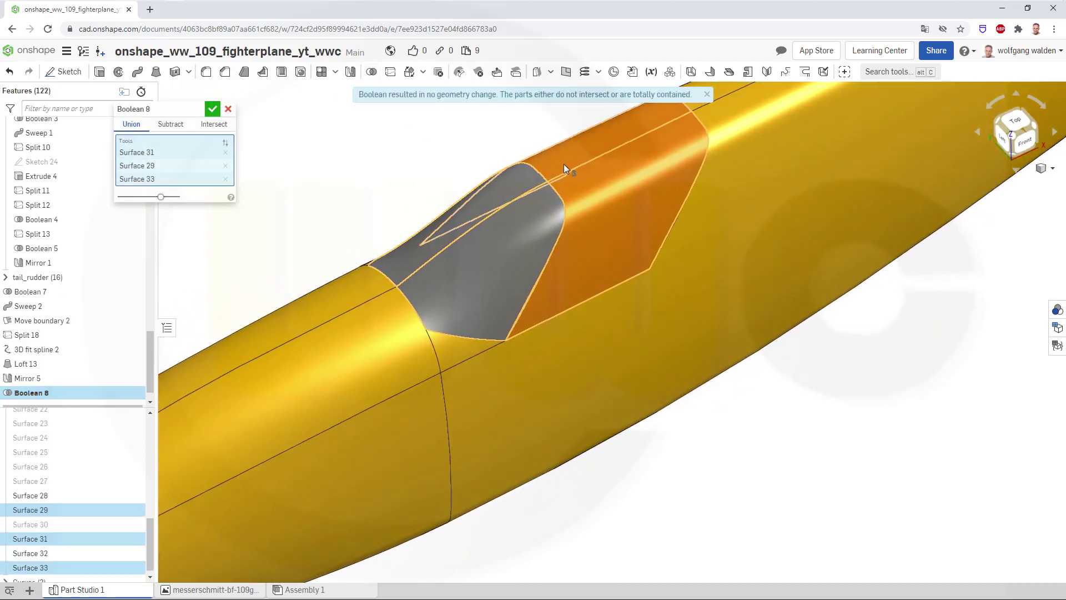
{"action": "left_click", "coordinate": [564, 163]}
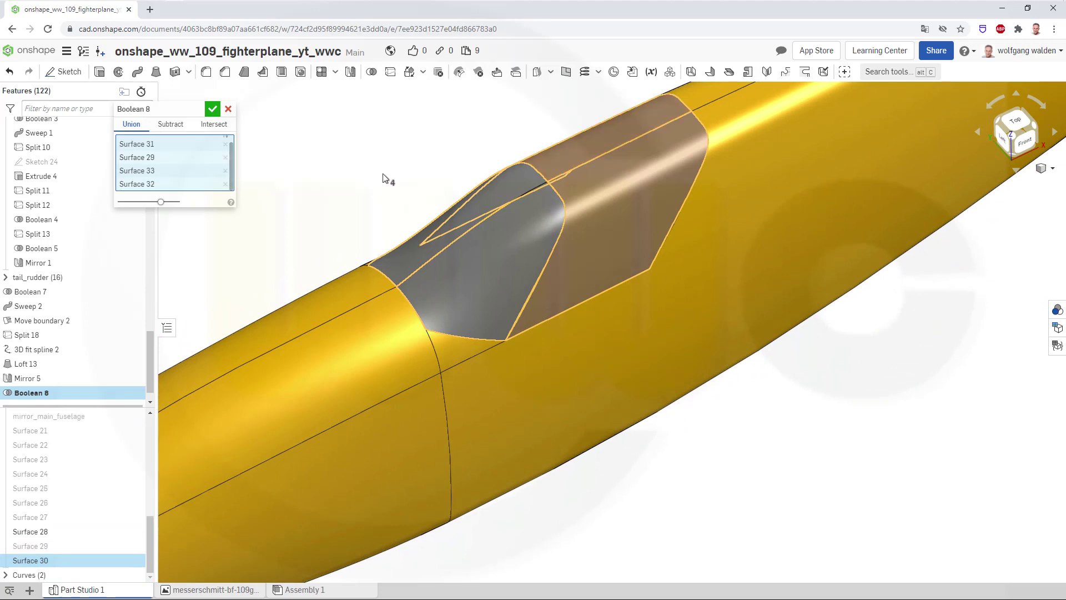
{"action": "right_click_drag", "start_coordinate": [383, 179], "coordinate": [372, 210]}
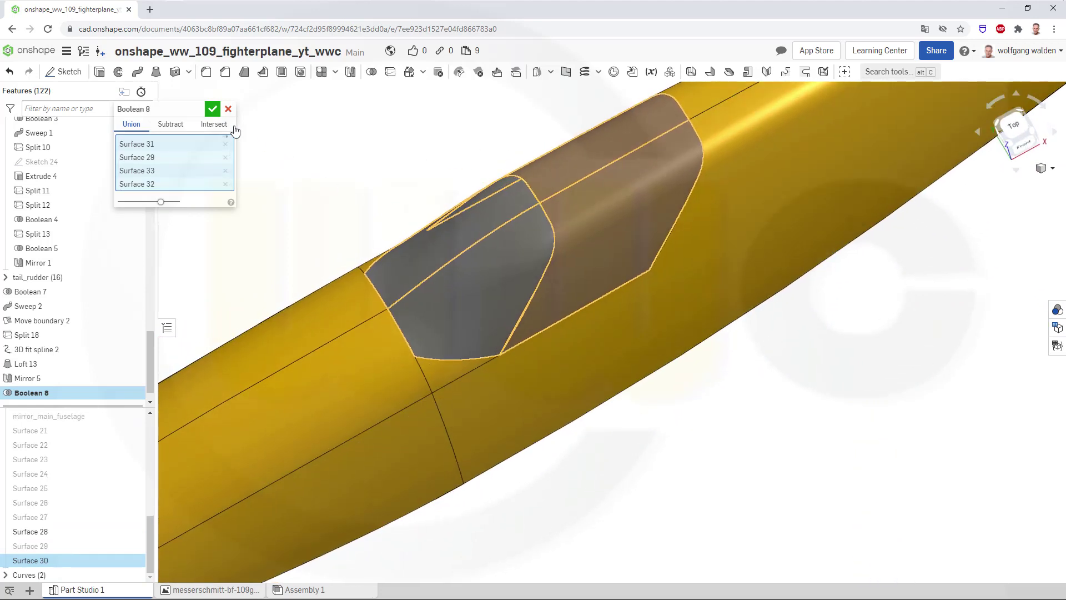
{"action": "left_click", "coordinate": [213, 110]}
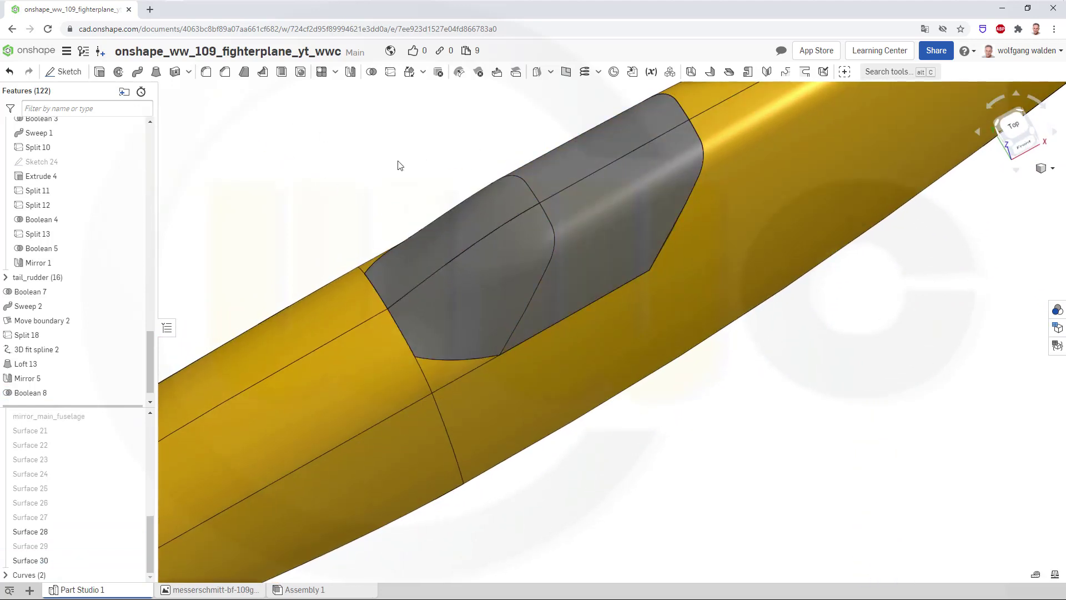
{"action": "mouse_move", "coordinate": [402, 168]}
{"action": "right_mouse_down"}
{"action": "mouse_move", "coordinate": [388, 159]}
{"action": "mouse_move", "coordinate": [393, 123]}
{"action": "mouse_move", "coordinate": [405, 148]}
{"action": "mouse_move", "coordinate": [354, 161]}
{"action": "mouse_move", "coordinate": [409, 185]}
{"action": "right_mouse_up"}
{"action": "scroll", "coordinate": [411, 183], "scroll_direction": "down", "scroll_amount": 3}
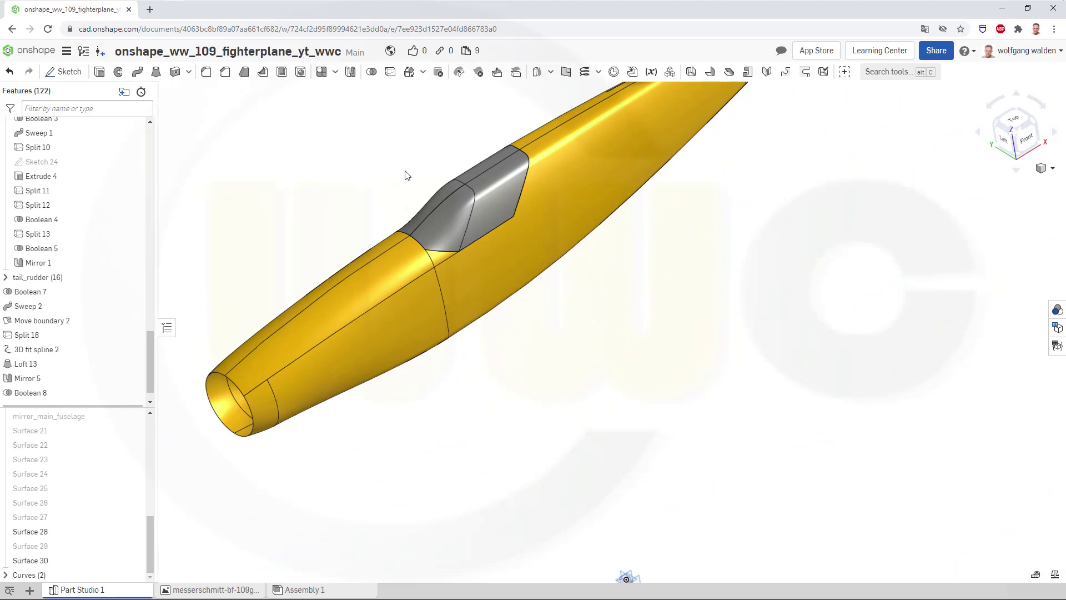
{"action": "middle_click_drag", "start_coordinate": [410, 170], "coordinate": [472, 300]}
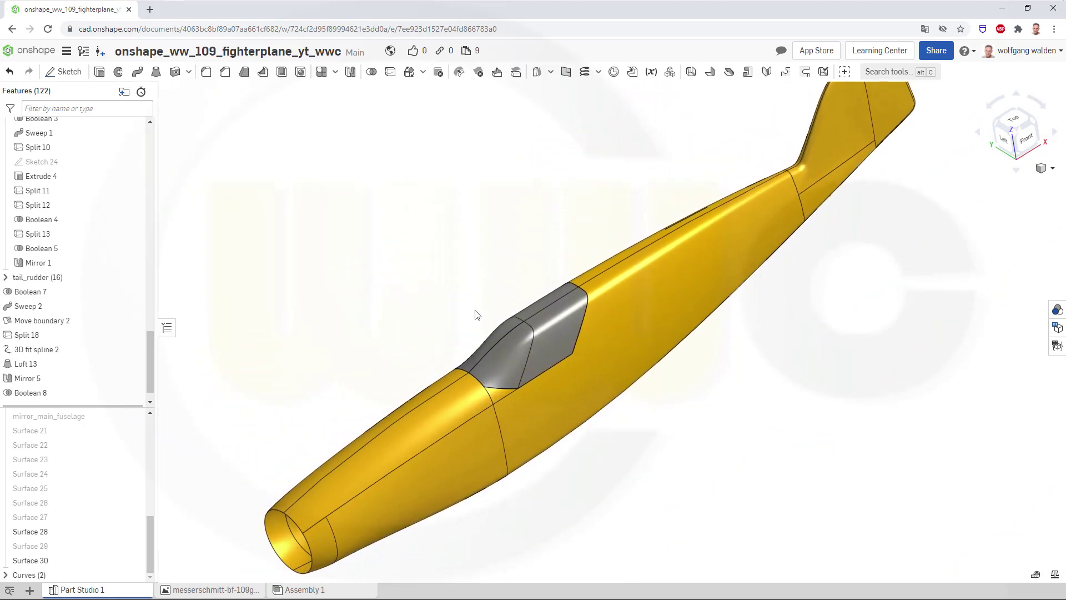
{"action": "right_click_drag", "start_coordinate": [482, 315], "coordinate": [503, 302]}
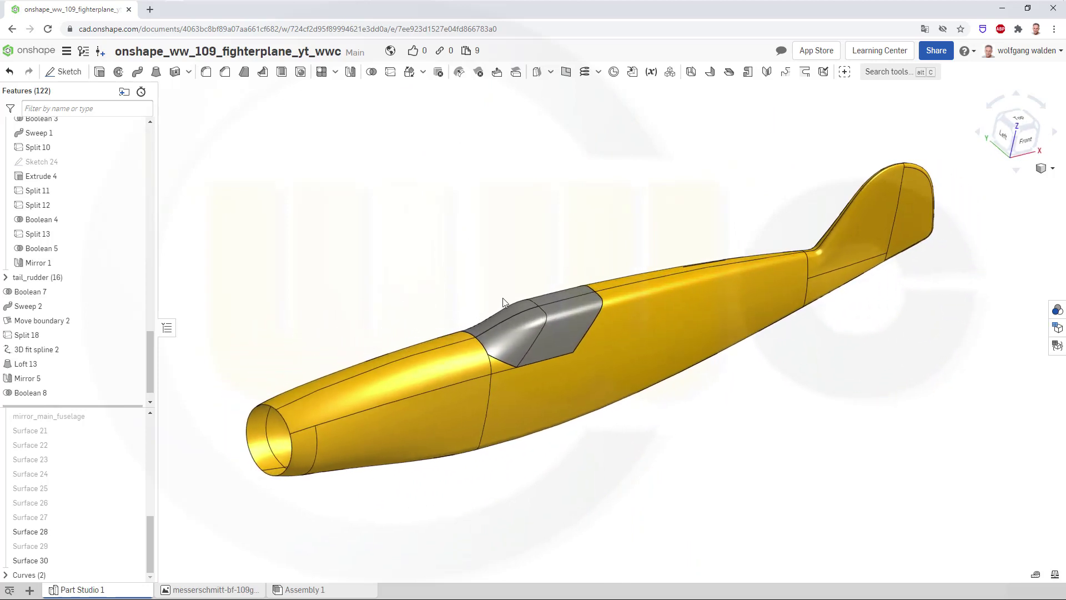